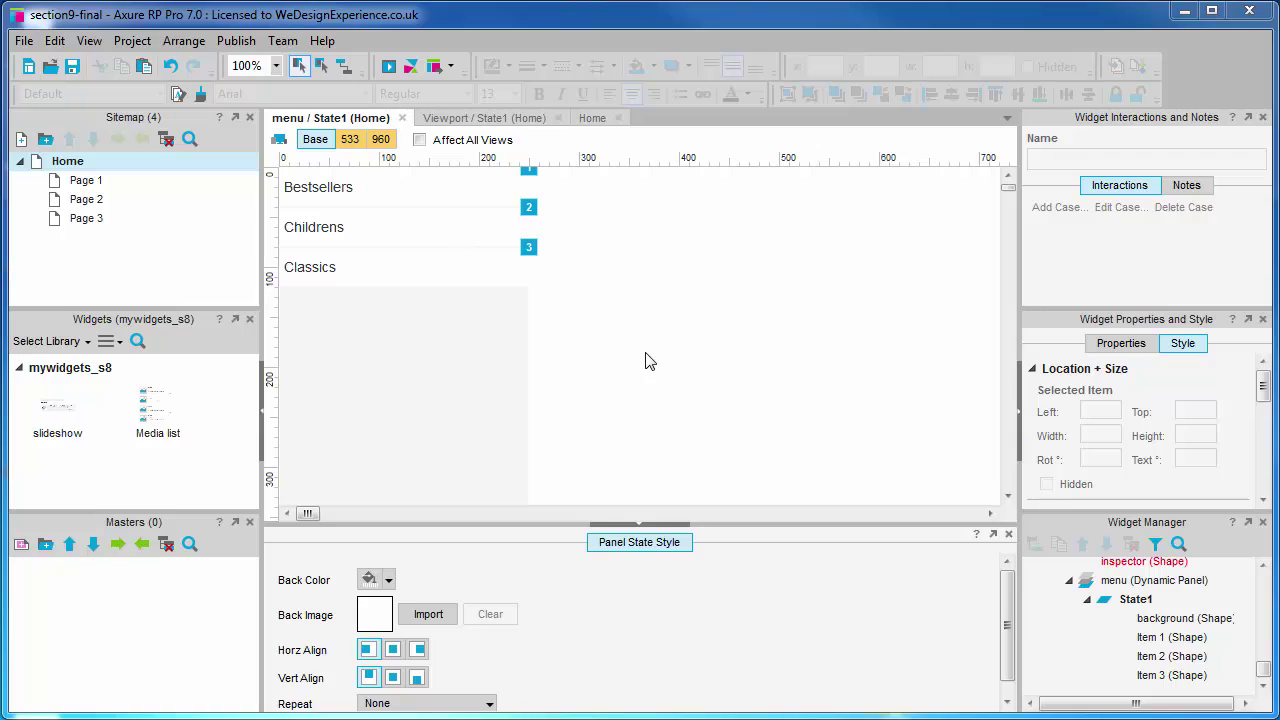
Close the 'menu / State1 (Home)' tab to return to the Viewport page layout
left_click(398, 119)
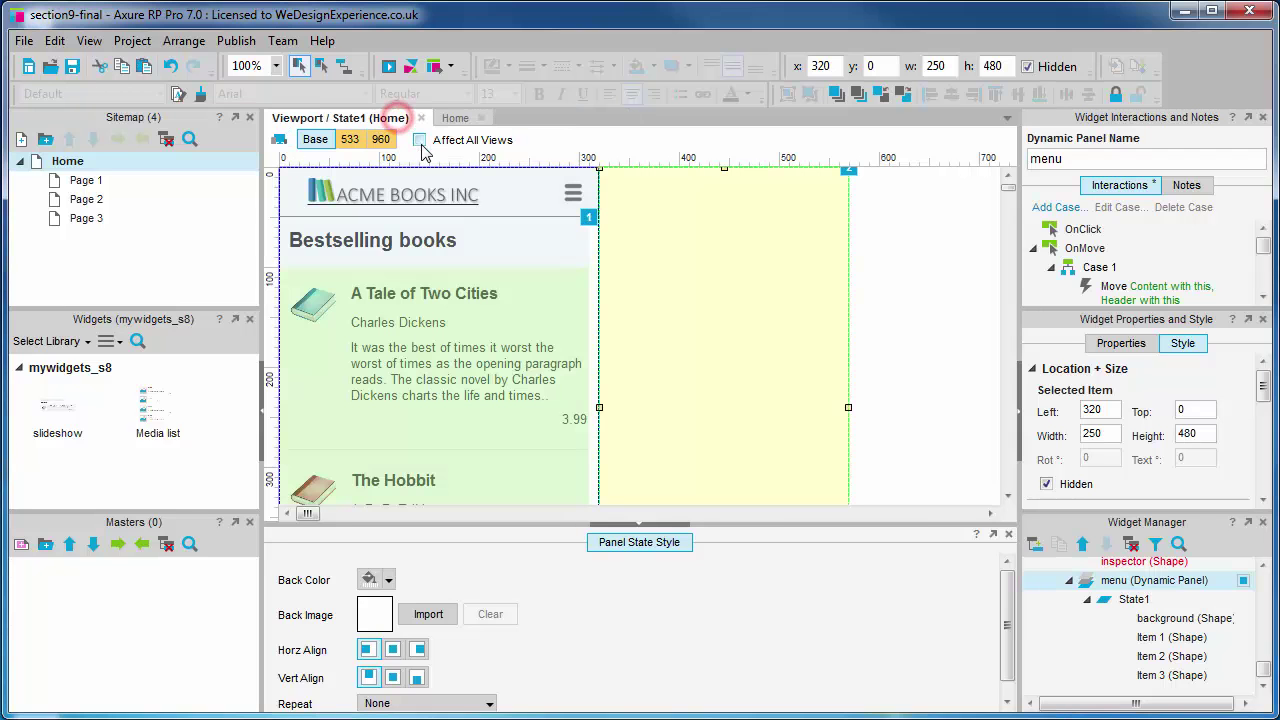
Add a state named 'Book Detail' after Classics in the Content dynamic panel
double_click(459, 330)
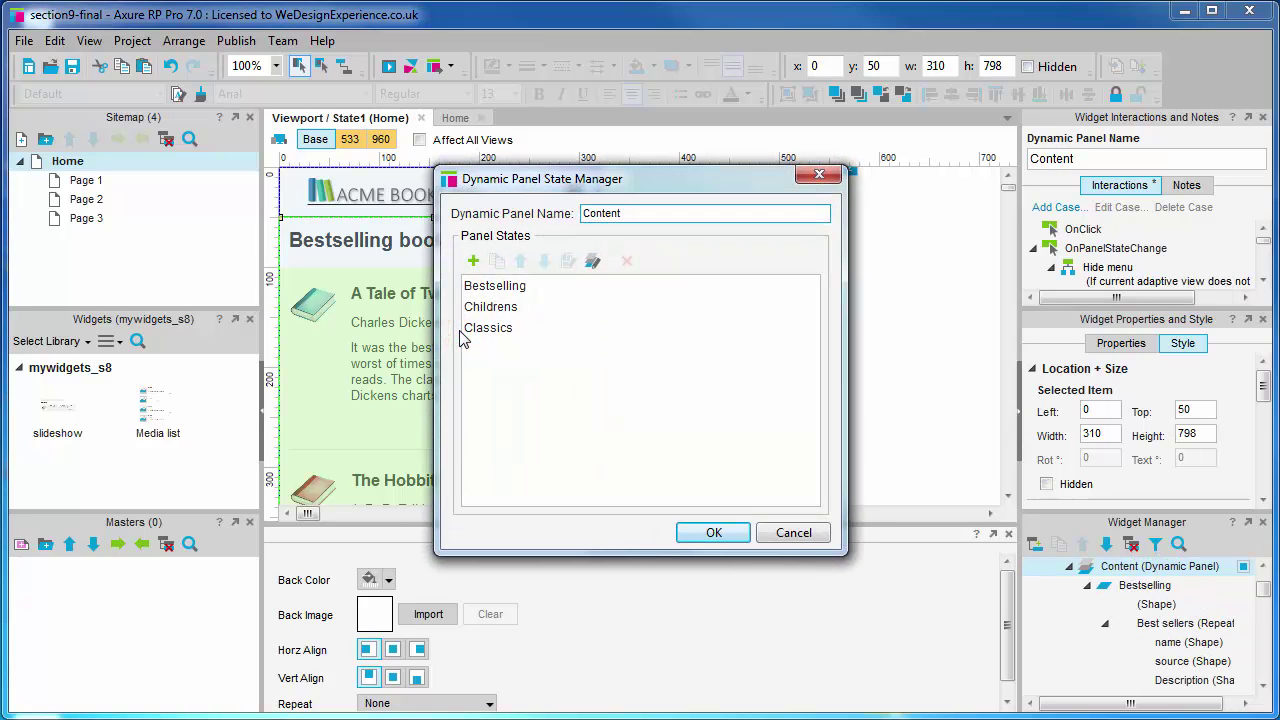
left_click(474, 262)
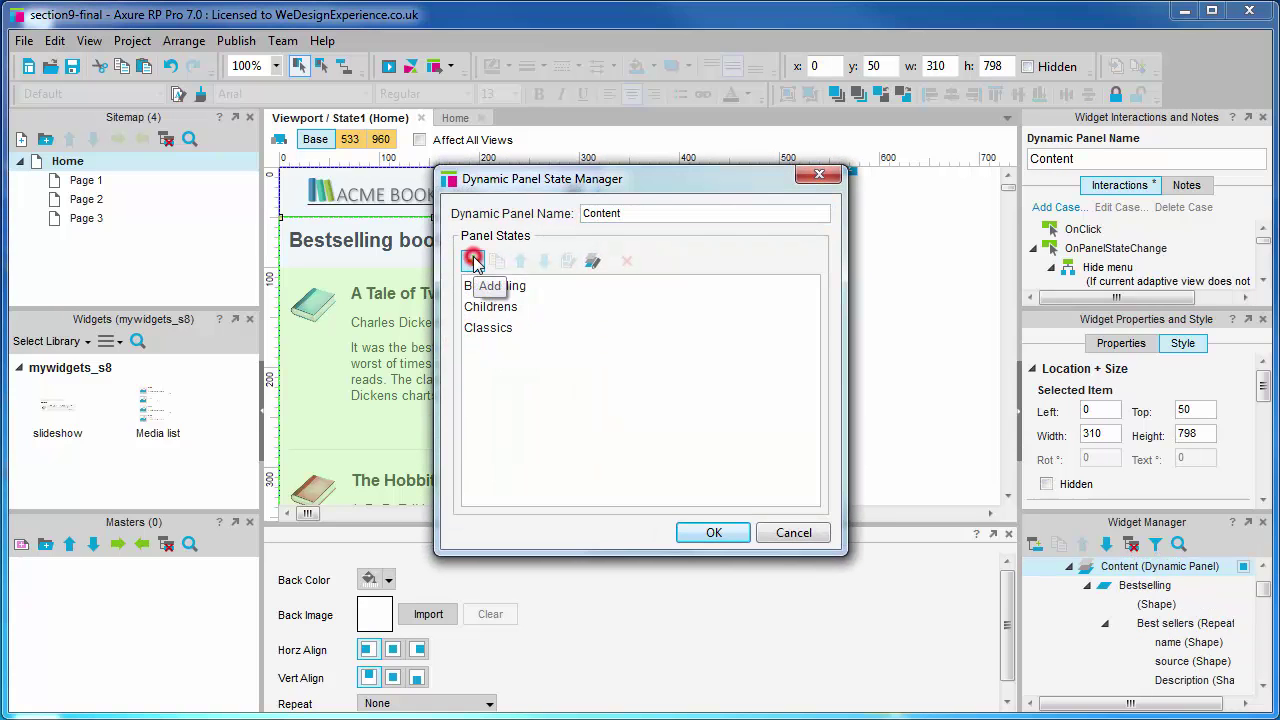
type("Boo")
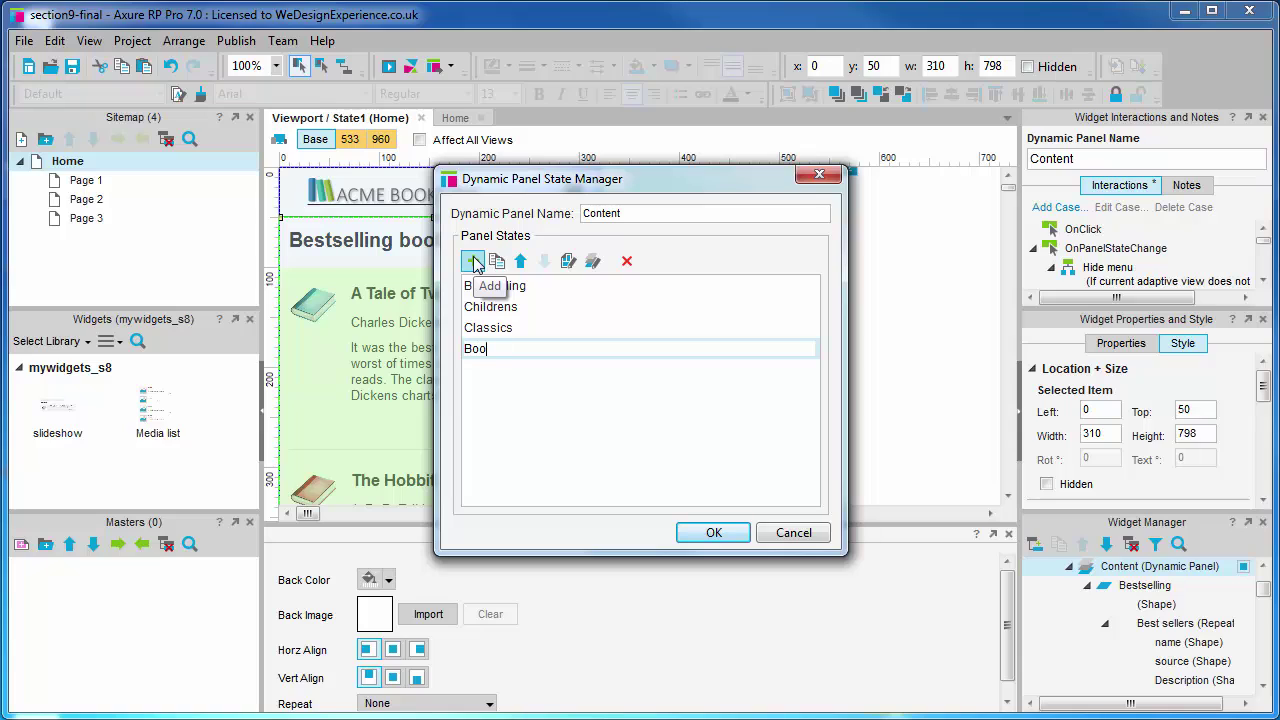
type("k D")
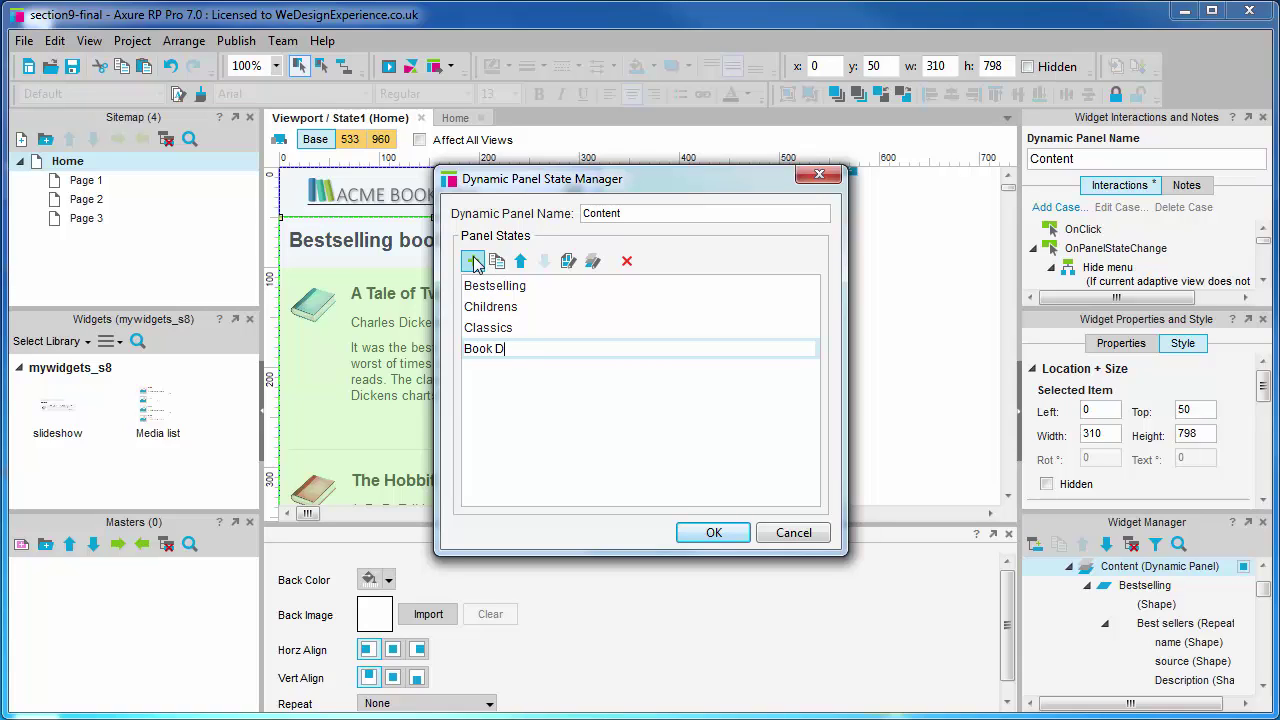
type("etail")
left_click(533, 388)
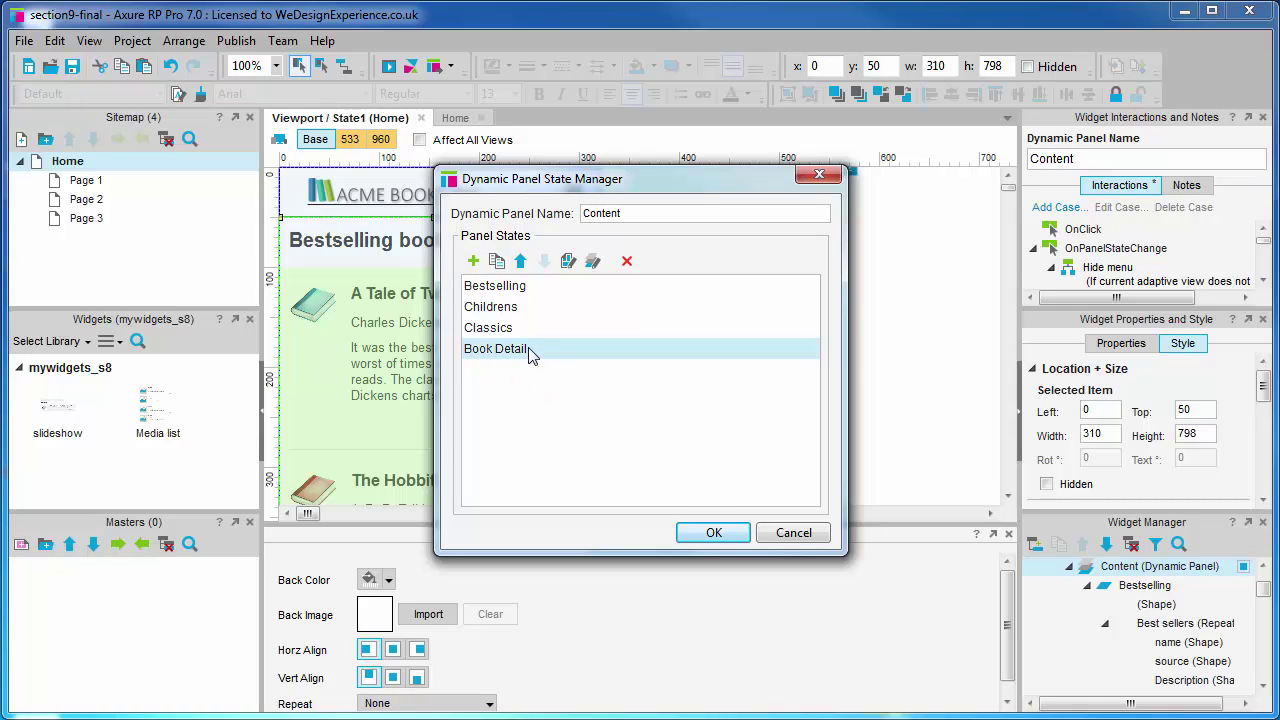
Open the empty Book Detail state and add a vertical guide at about x 300
double_click(527, 352)
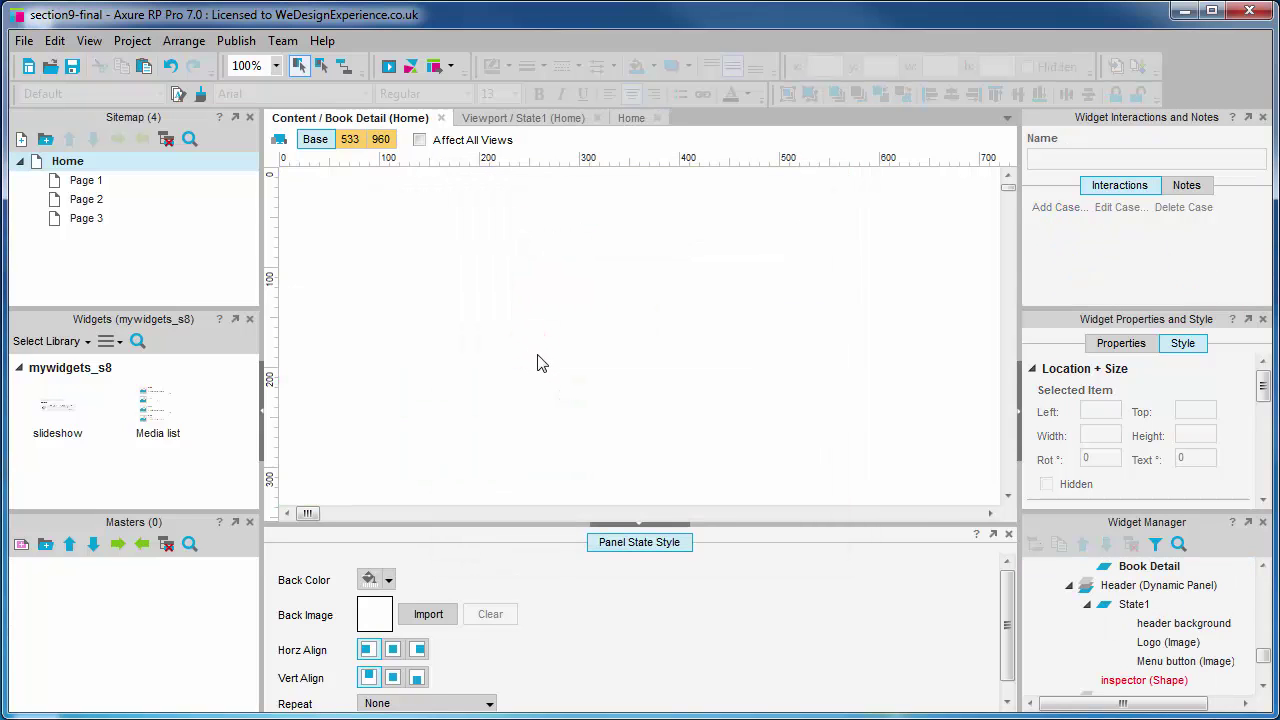
left_click_drag(271, 337, 600, 338)
Add a 'Book title' Heading 2 from the Default library, named 'Book detail title'
left_click(50, 341)
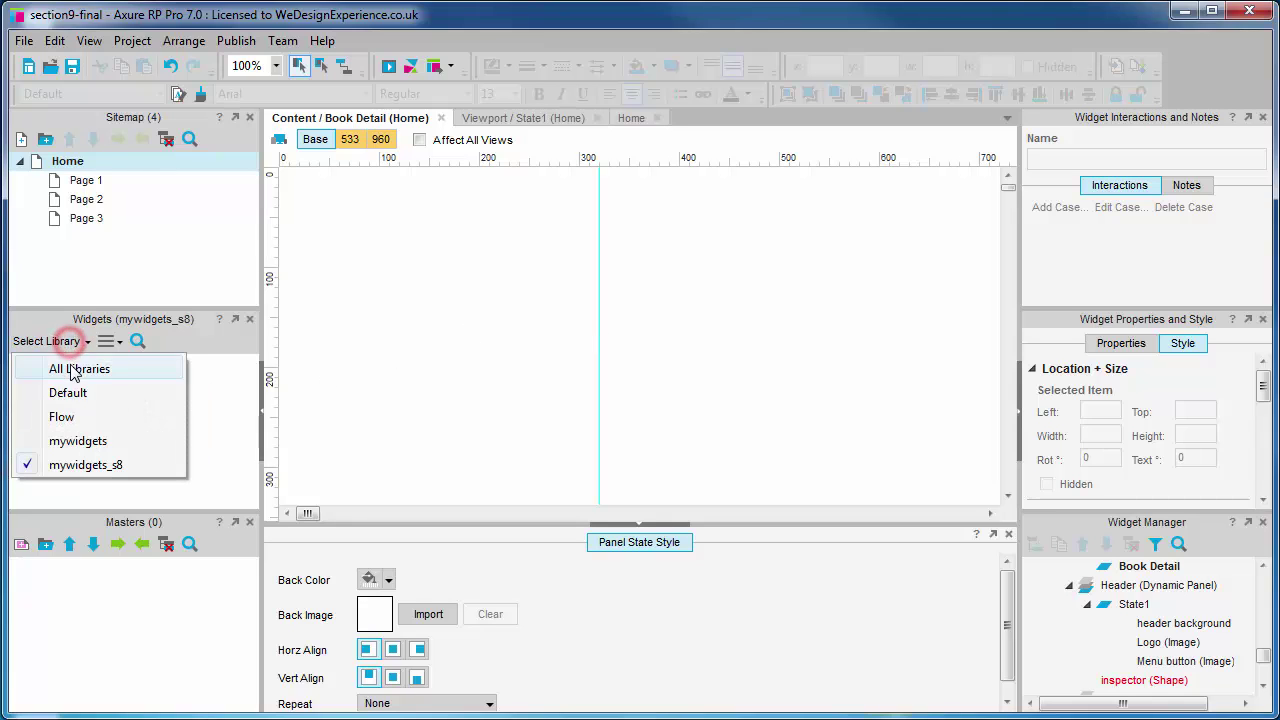
left_click(72, 388)
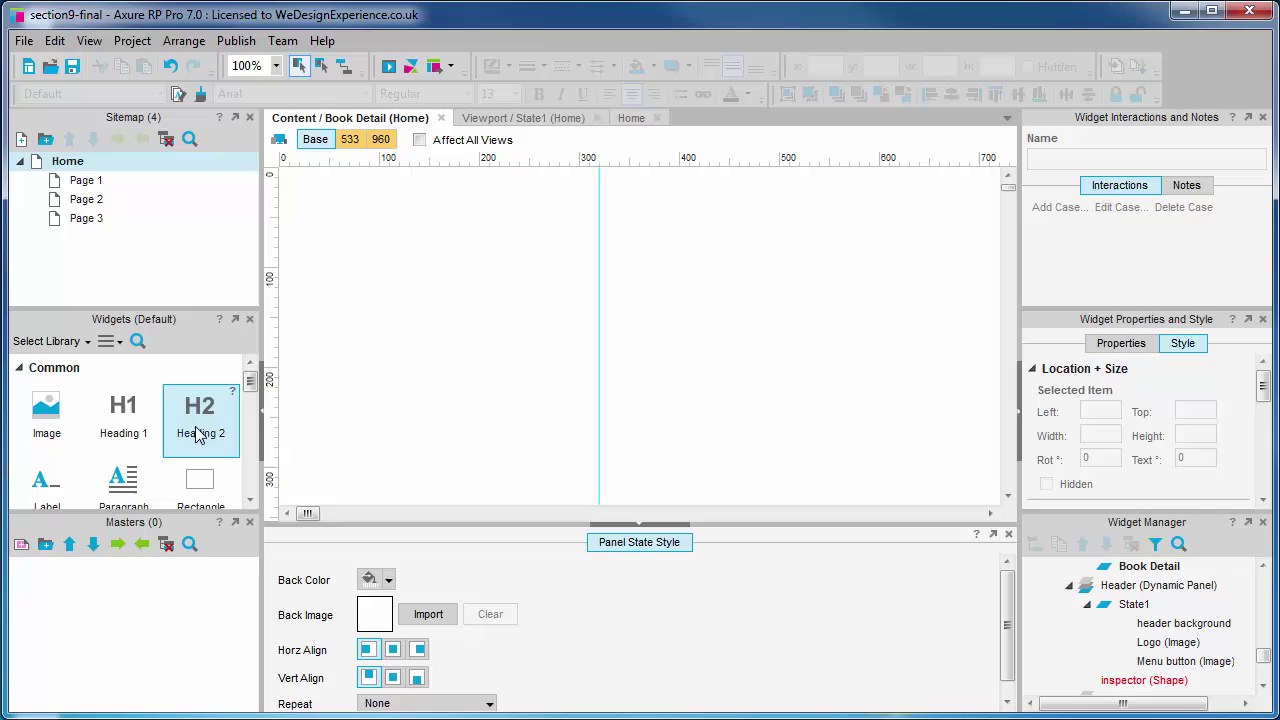
left_click_drag(200, 425, 293, 196)
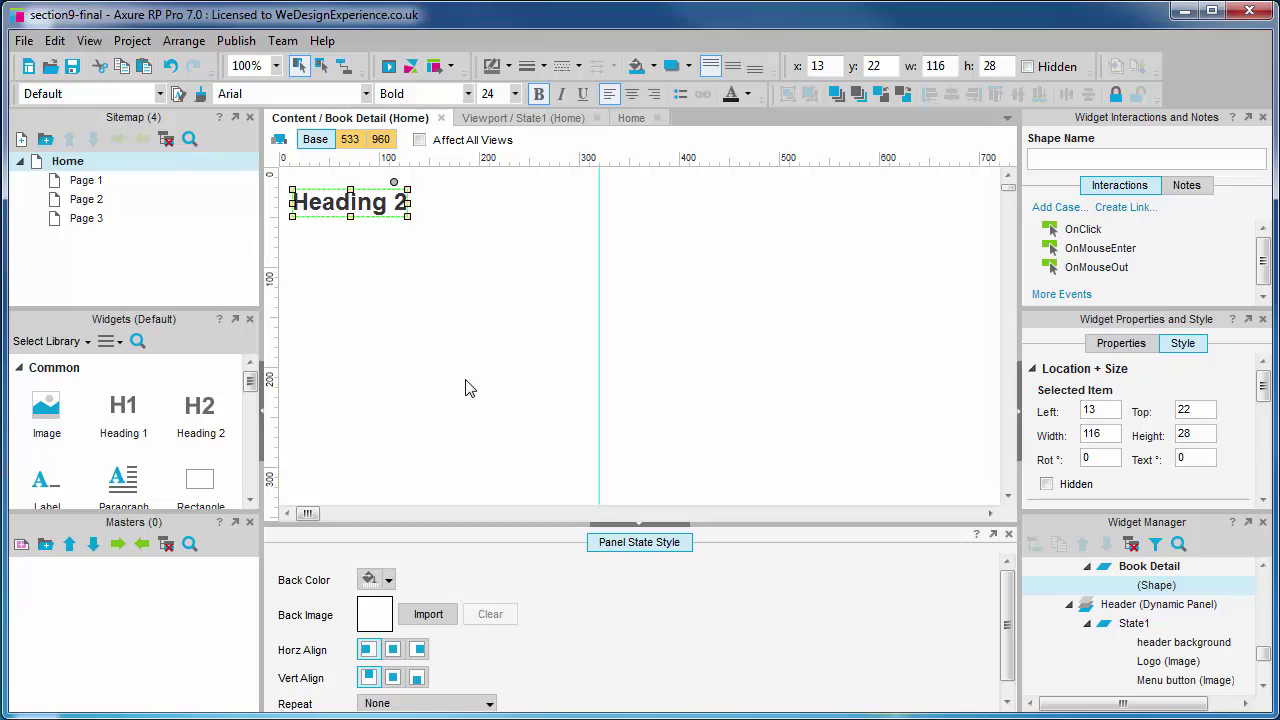
type("Bookk")
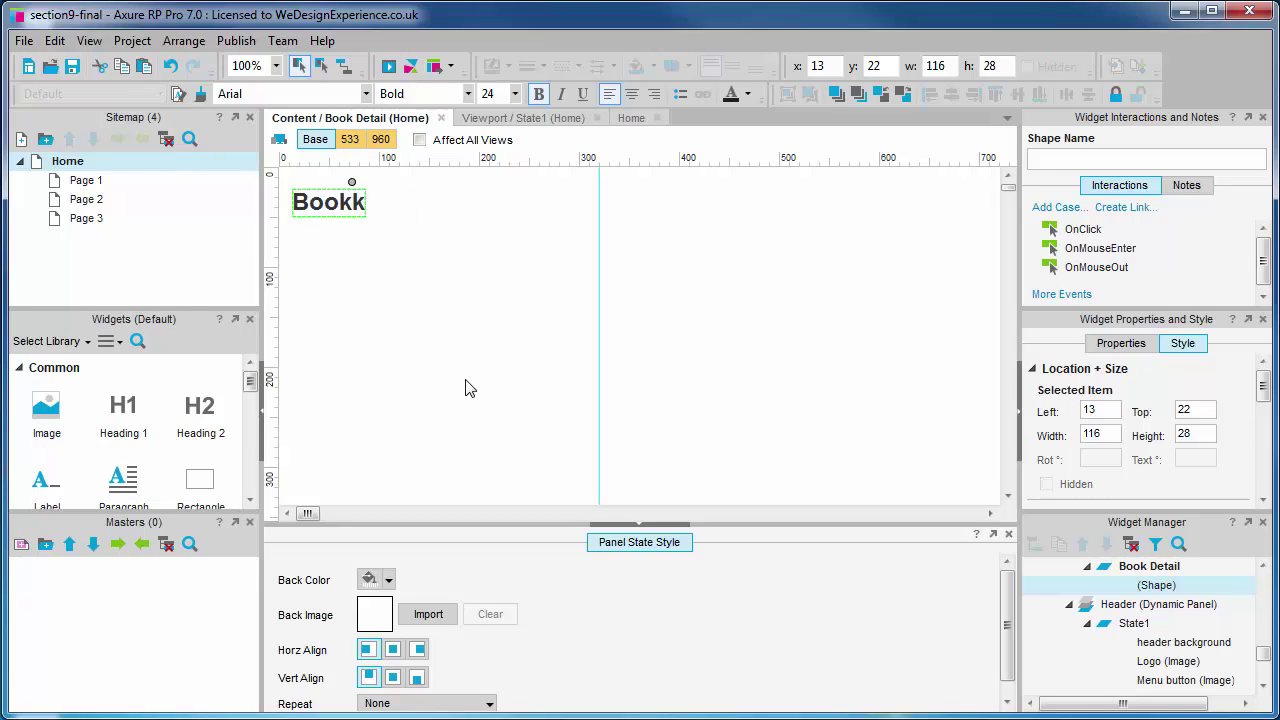
key("BackSpace")
type("title")
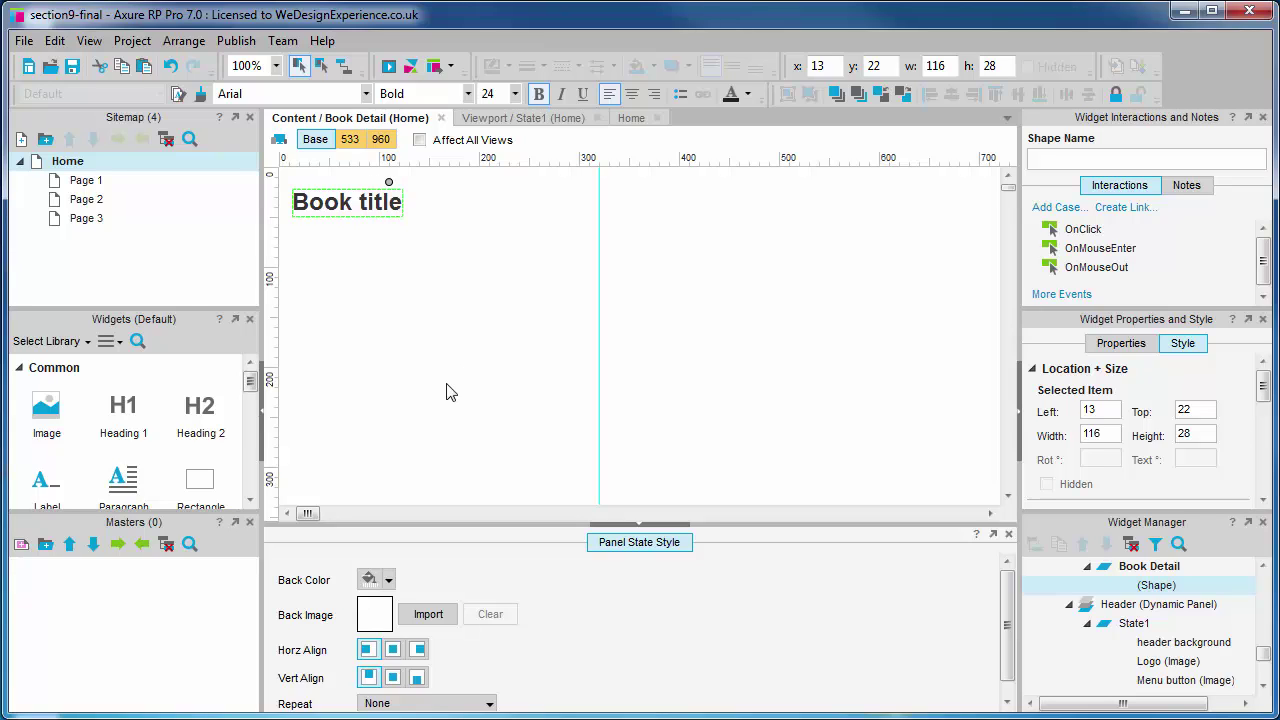
left_click(1087, 161)
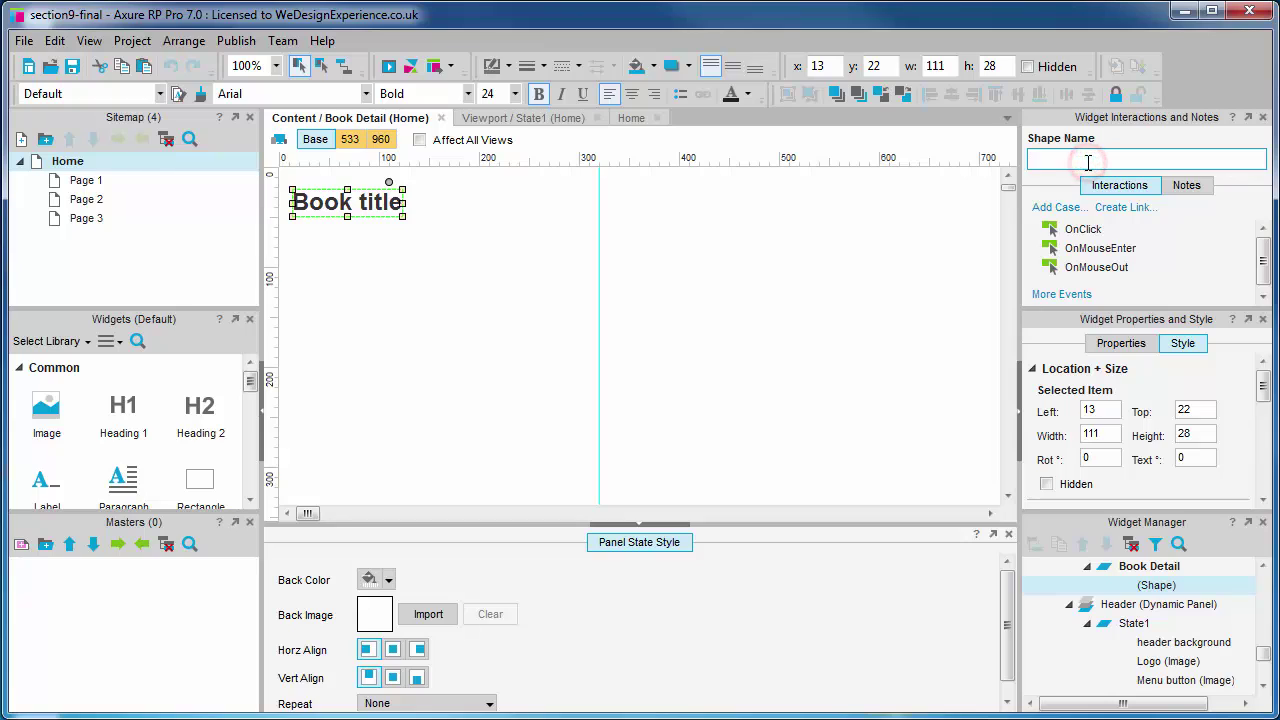
type("Book detail")
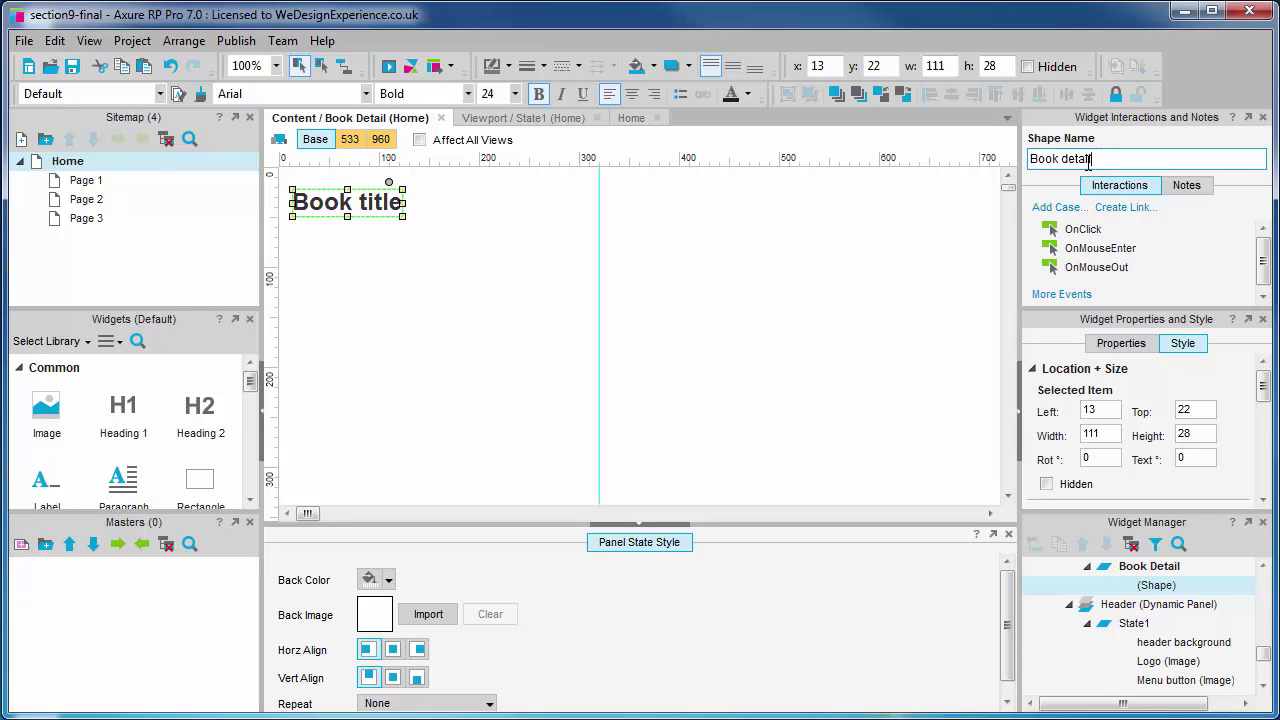
type(" title")
left_click(864, 282)
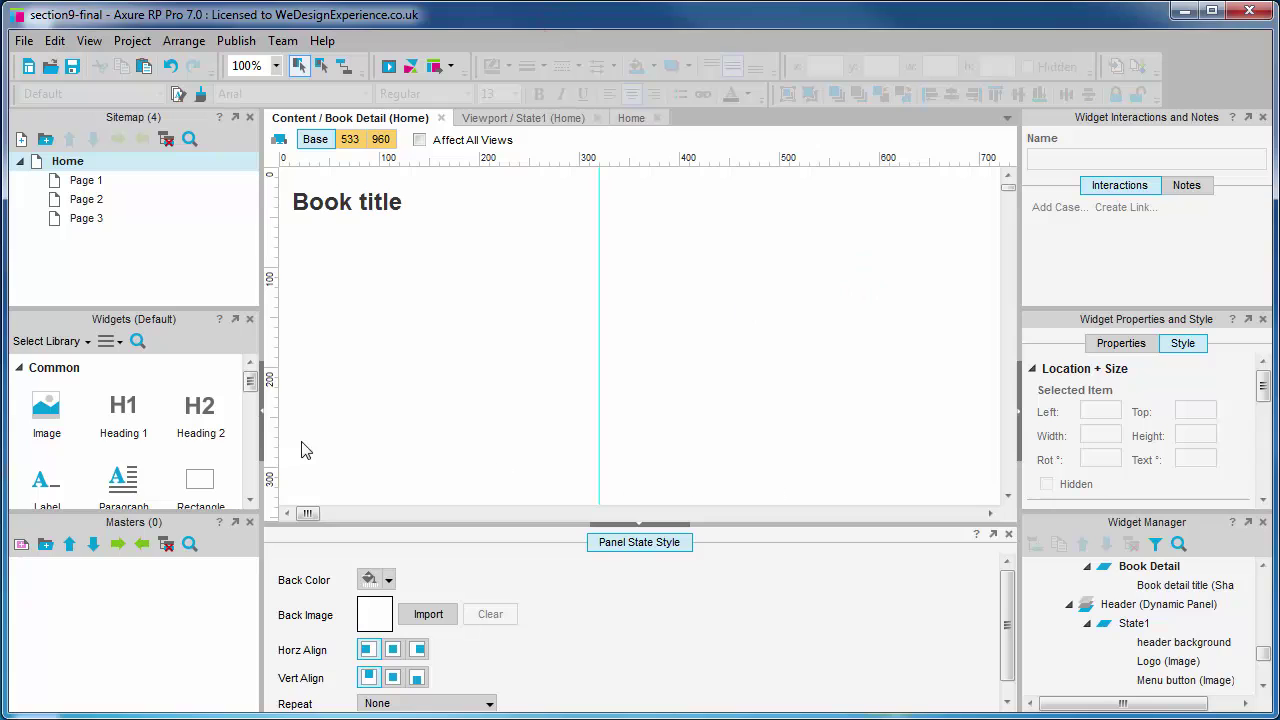
Add an 'Author Name' heading restyled to Heading 3, named 'Book detail author'
left_click_drag(197, 419, 294, 229)
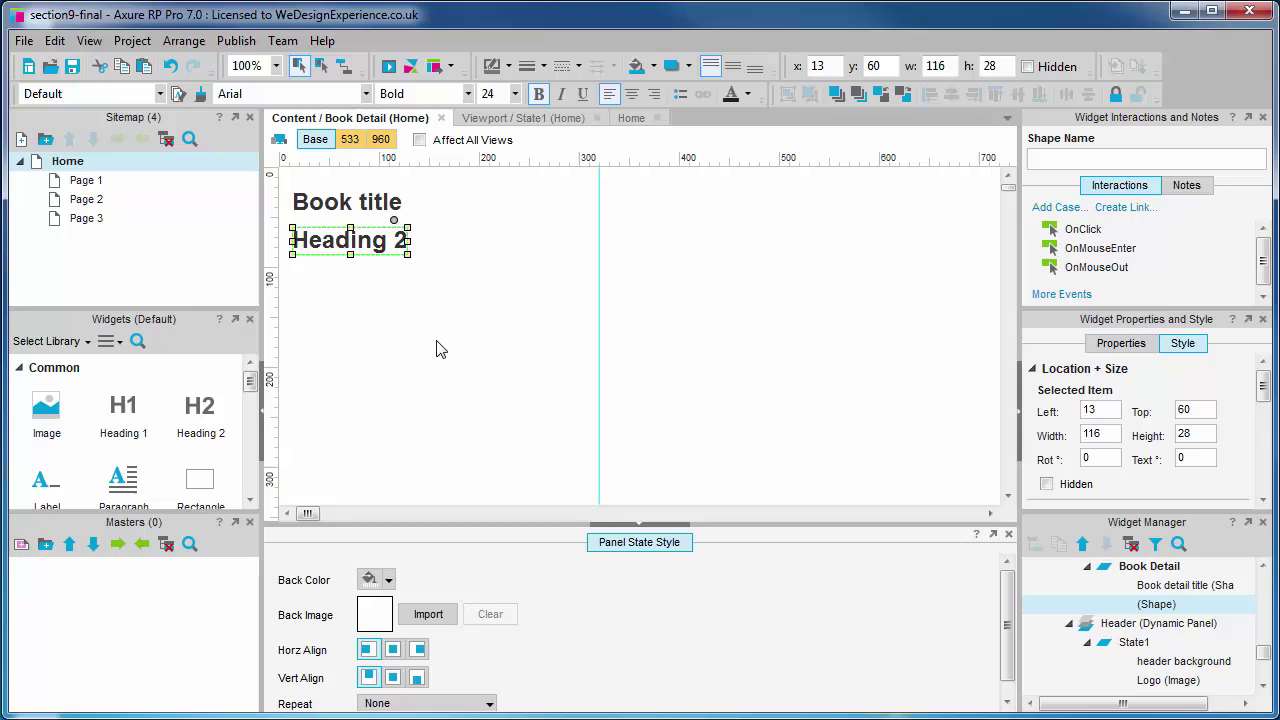
type("Auth")
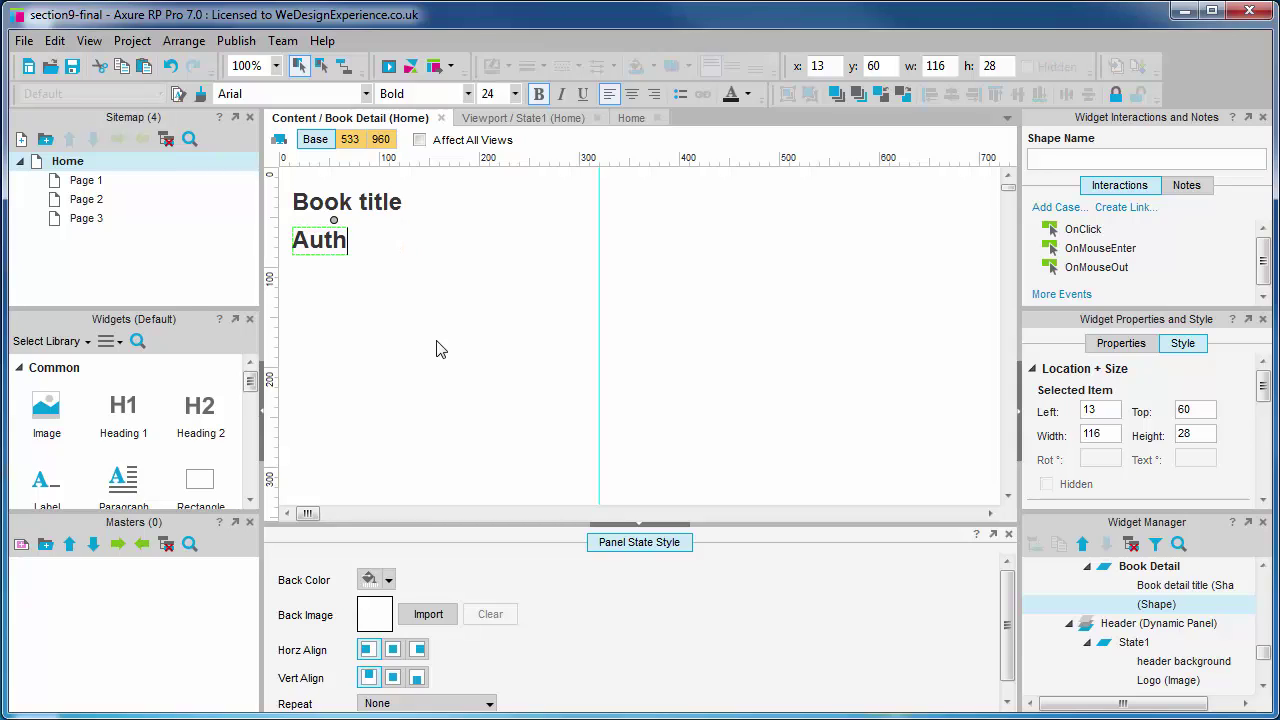
type("or Name")
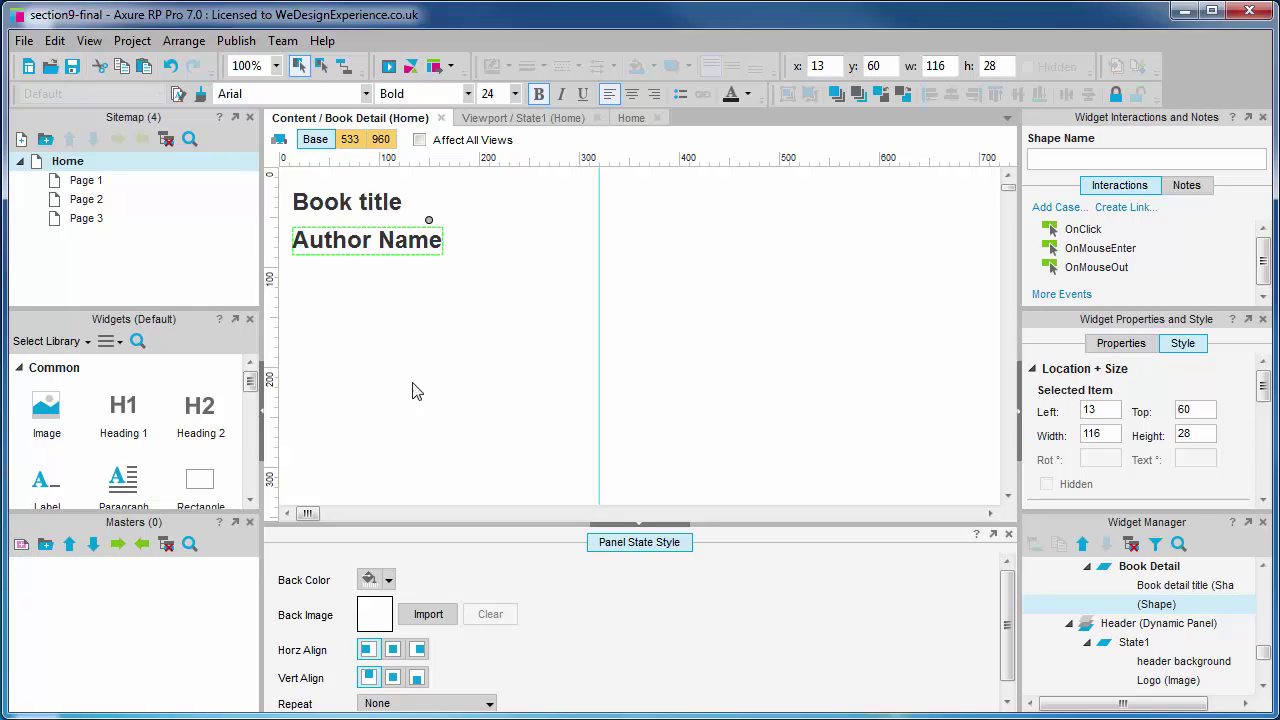
left_click(428, 220)
left_click(524, 240)
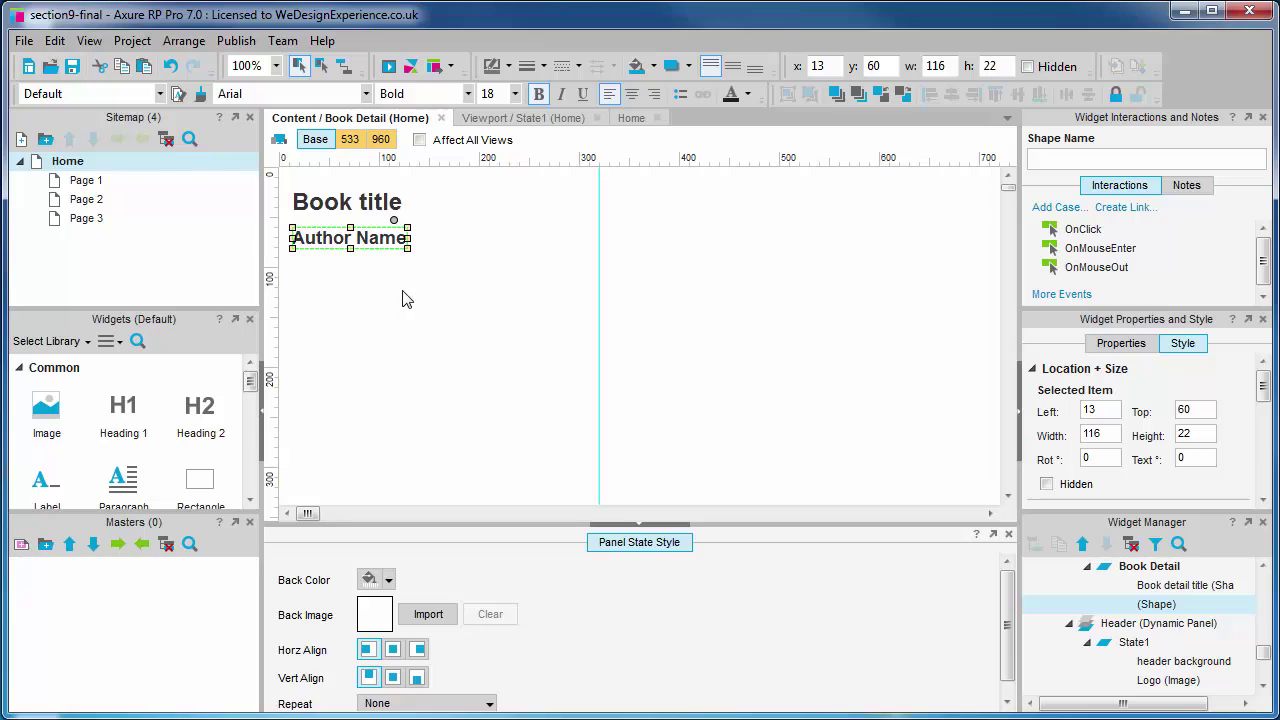
left_click(1046, 156)
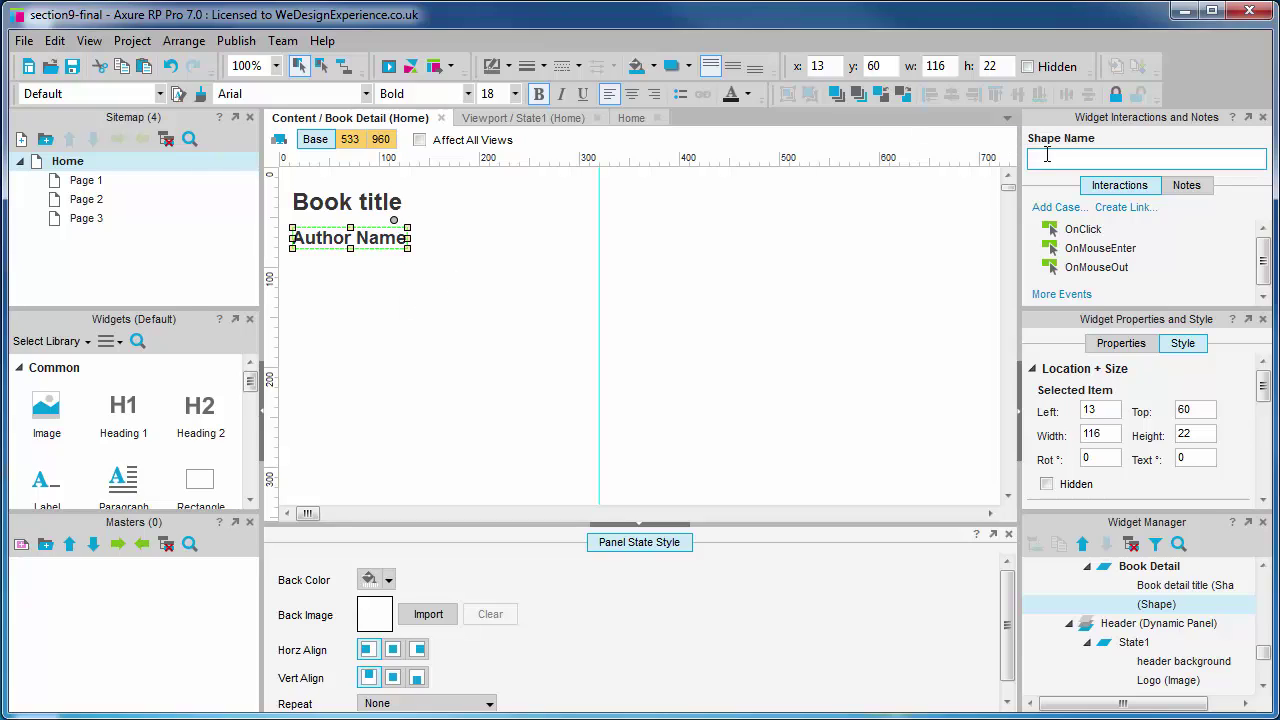
type("Book detail author")
left_click(408, 326)
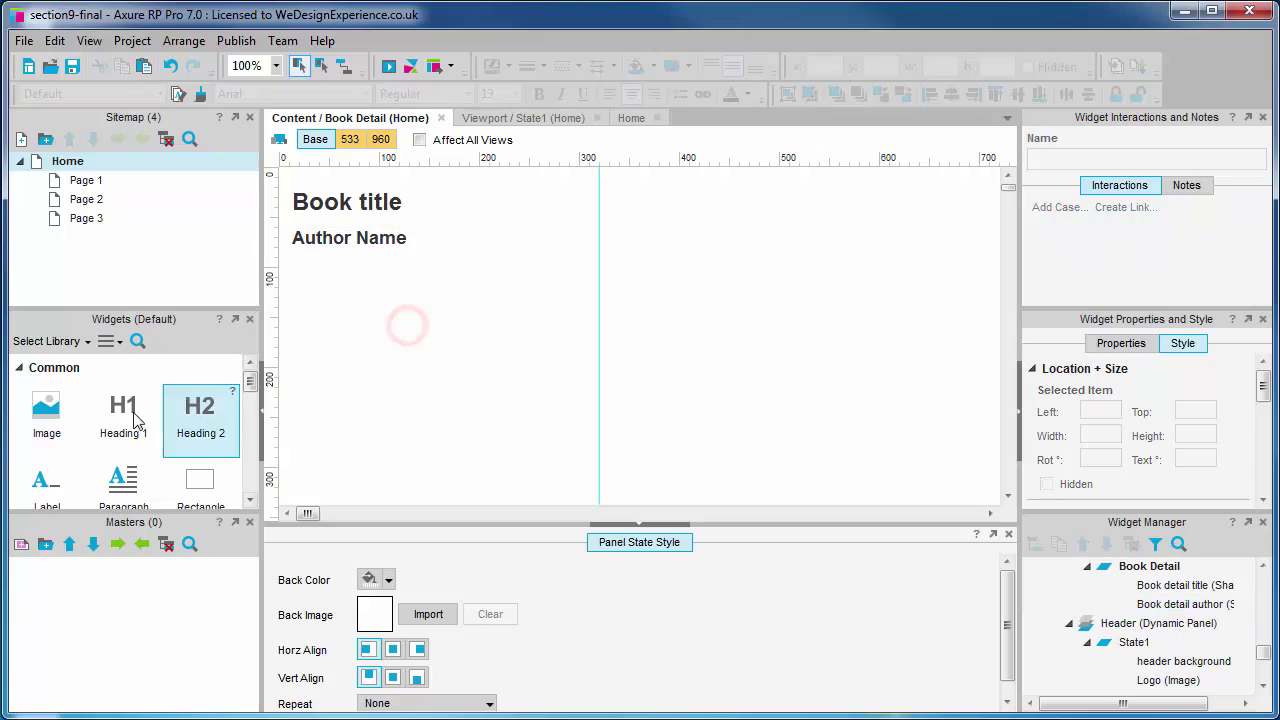
Place an image placeholder below Author Name and name it 'Book detail image'
left_click_drag(46, 410, 331, 288)
left_click(383, 329)
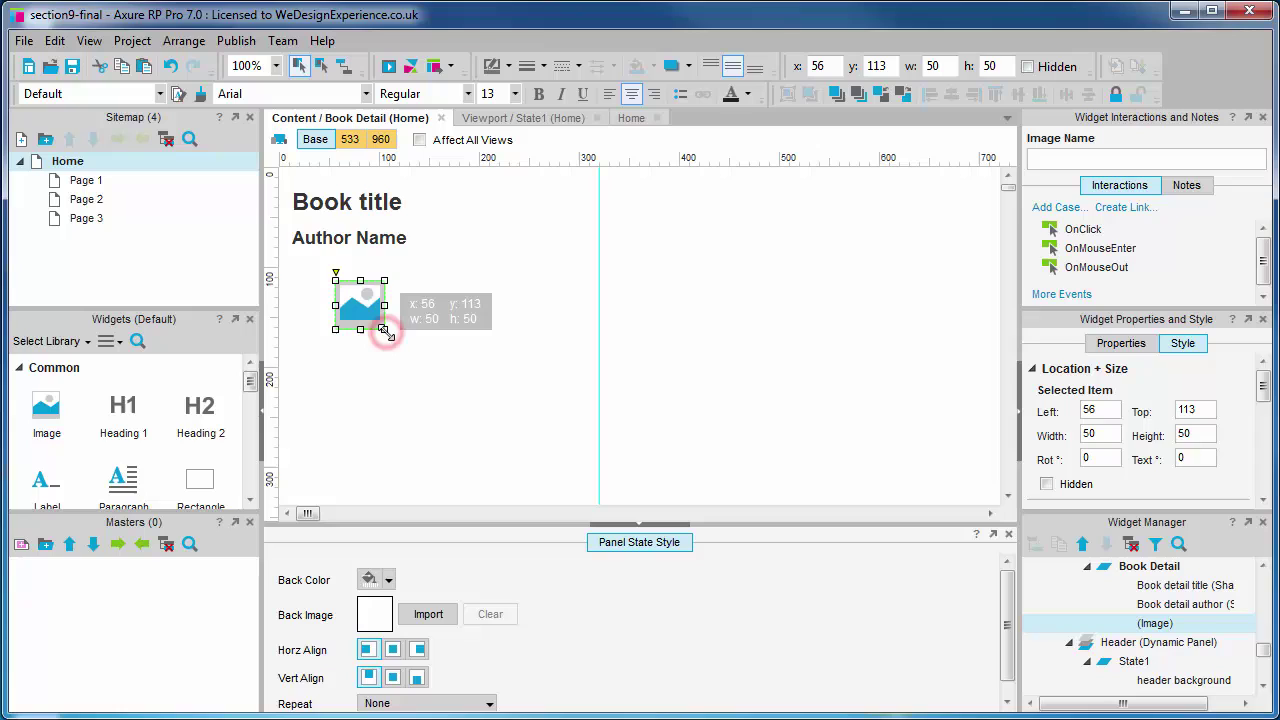
left_click_drag(383, 329, 482, 419)
mouse_move(443, 378)
left_mouse_down()
mouse_move(465, 380)
mouse_move(449, 364)
left_mouse_up()
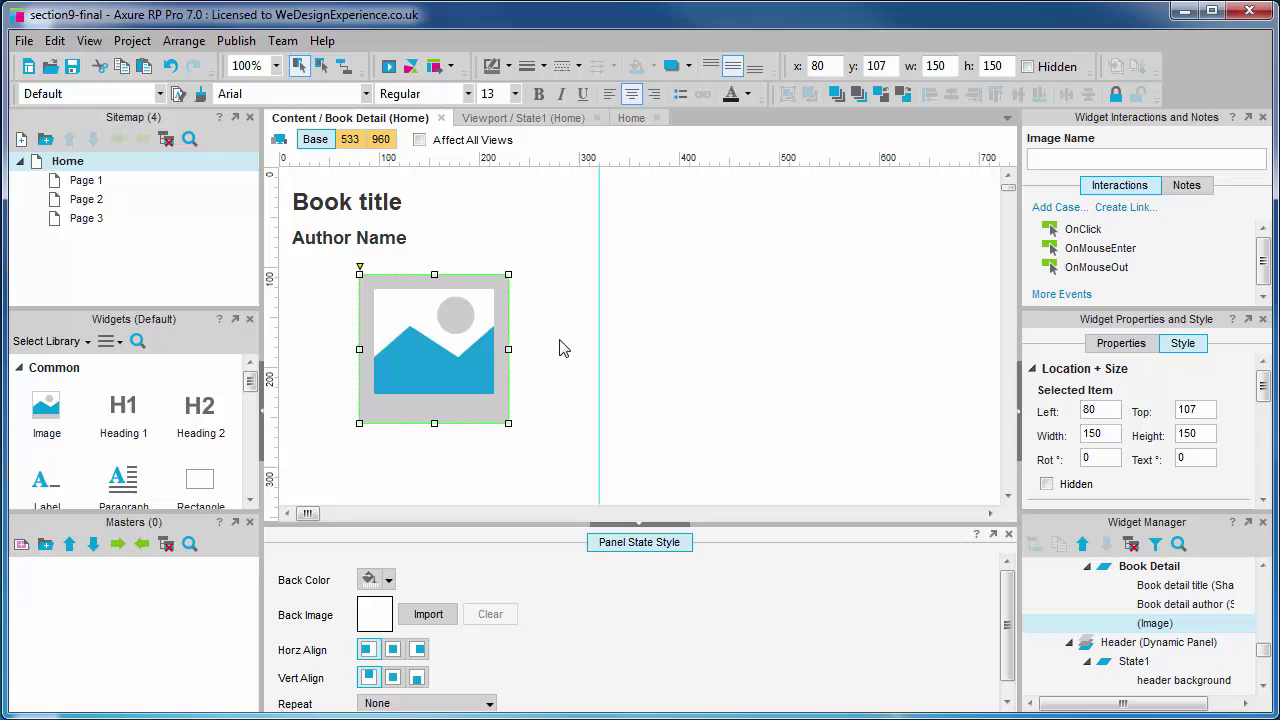
left_click(1083, 156)
type("Boo")
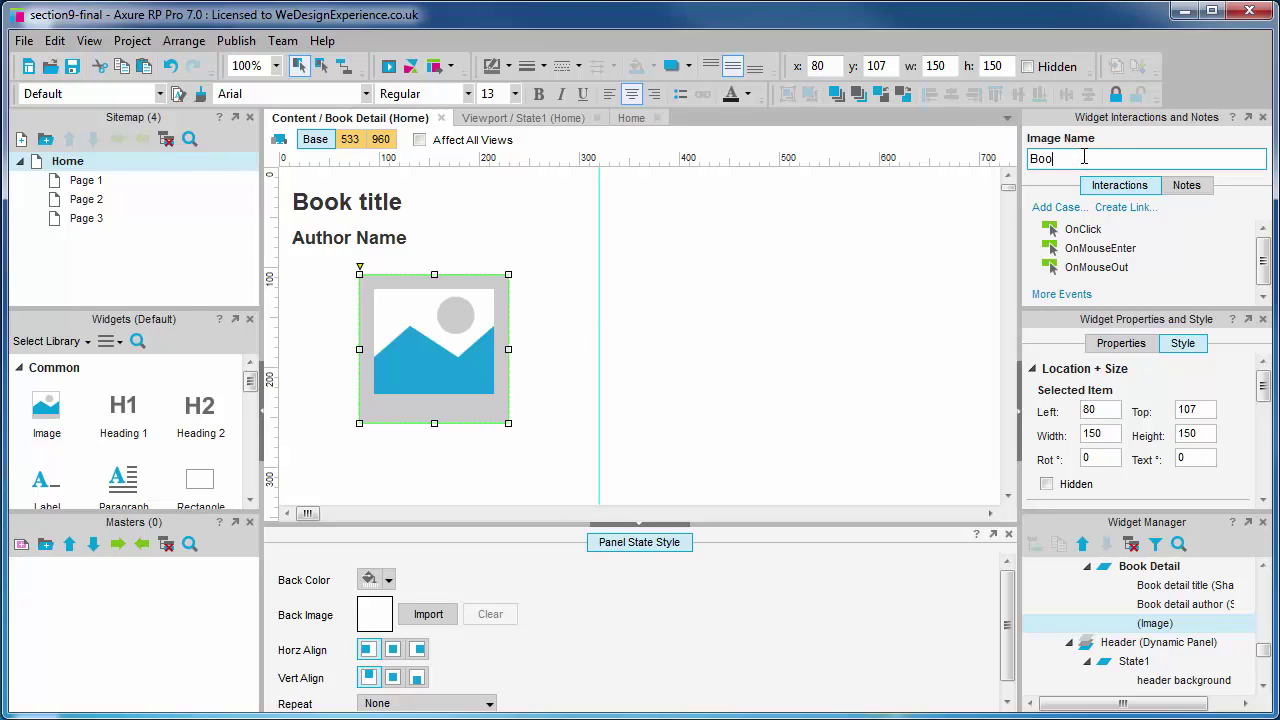
type("k detail image")
Add a paragraph below the image at x 10, named 'Book detail description'
left_click(694, 363)
scroll(700, 366, "down", 3)
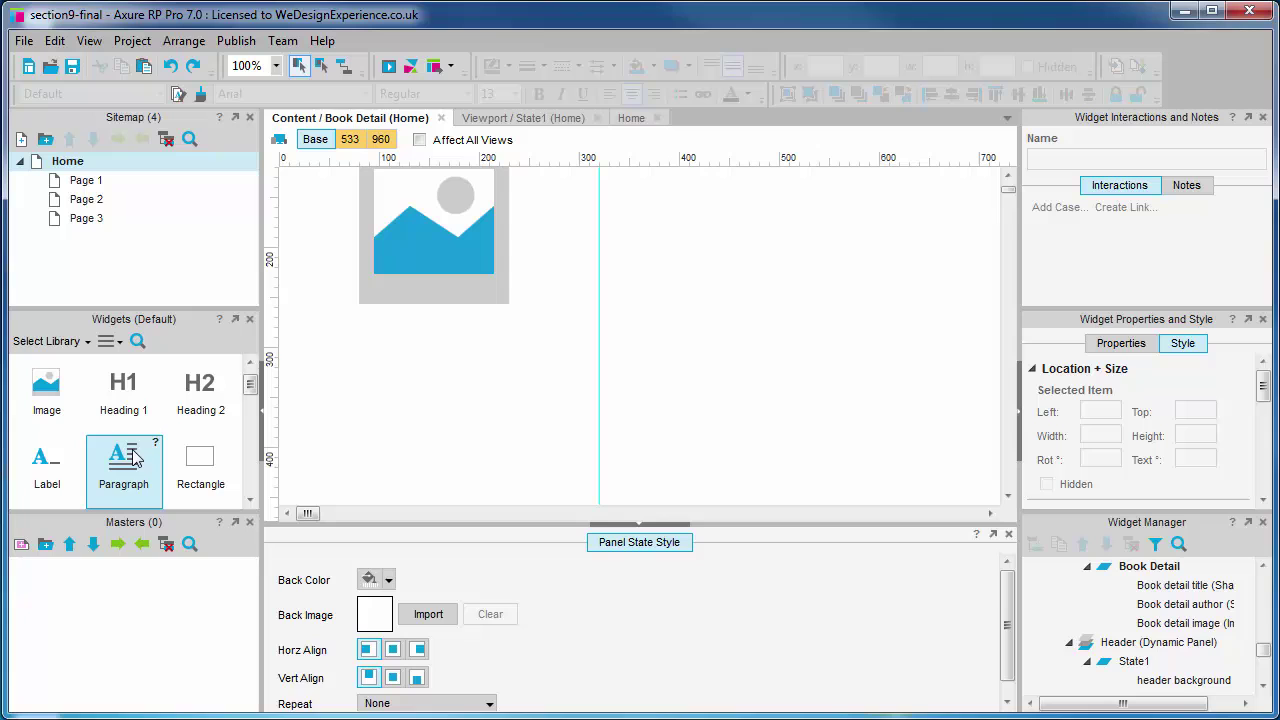
left_click_drag(130, 460, 293, 346)
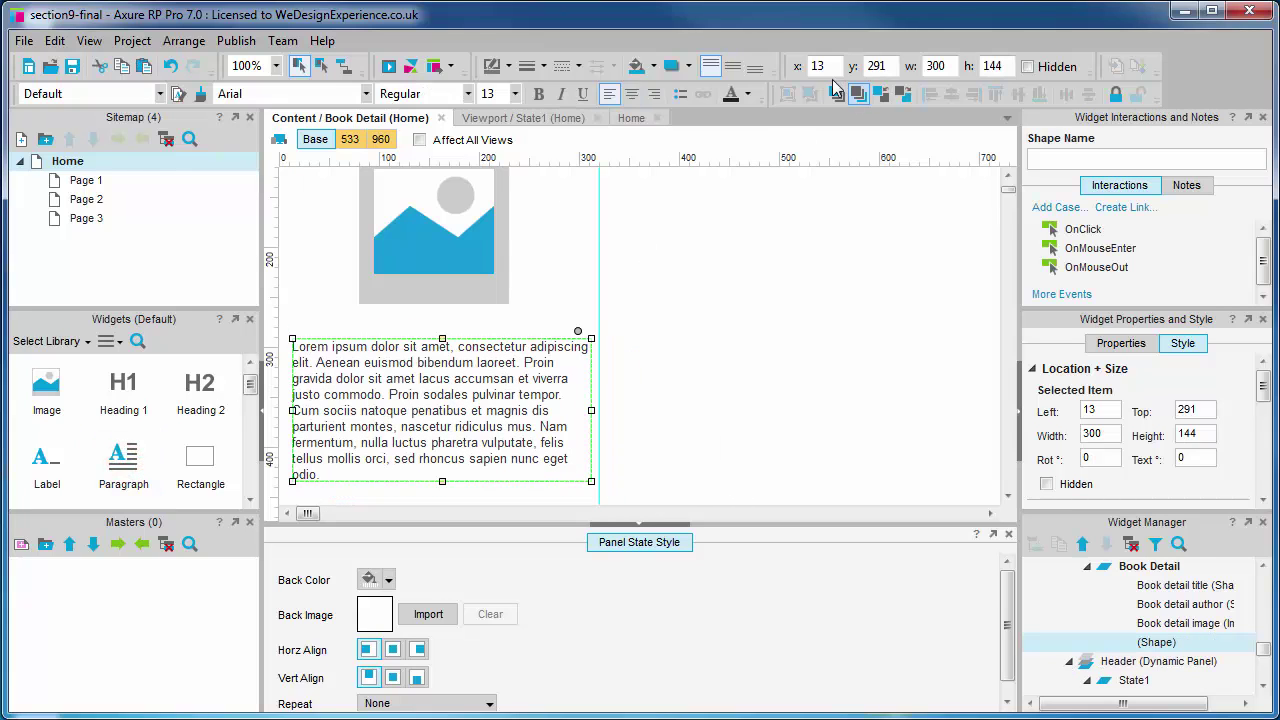
double_click(820, 66)
type("10")
key("Tab")
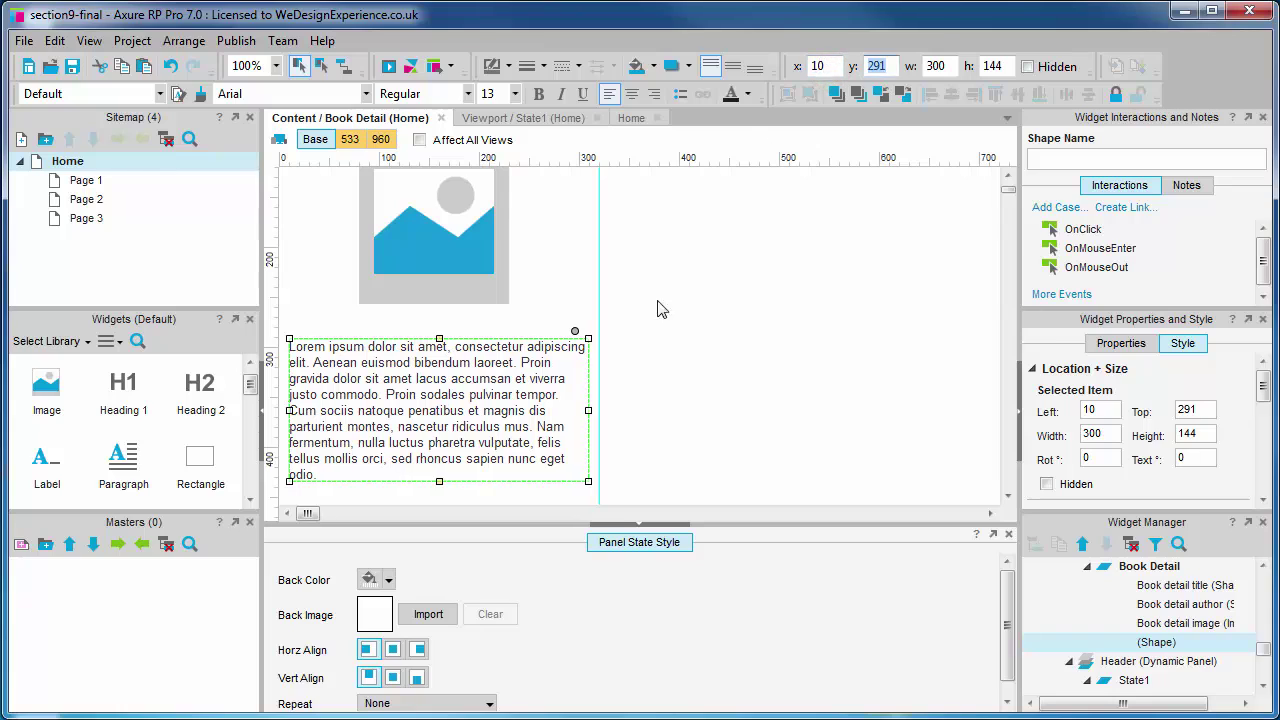
left_click(702, 382)
left_click(563, 381)
left_click(1065, 156)
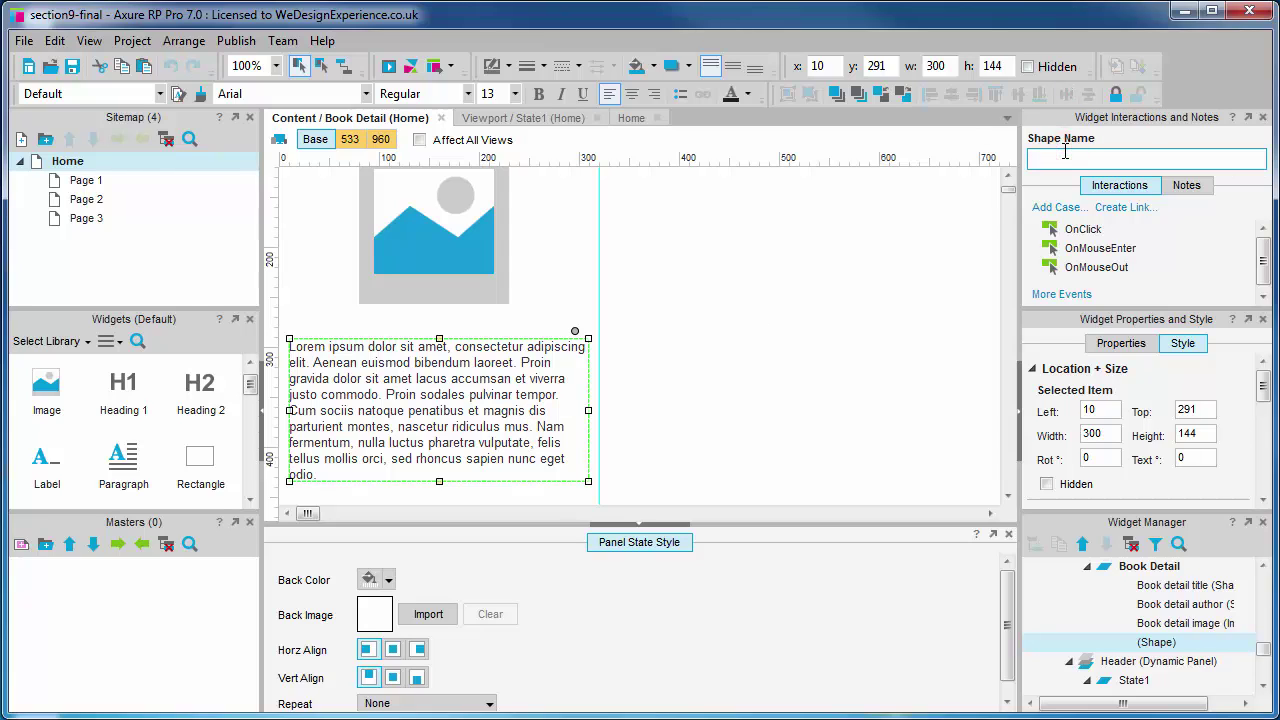
type("Book detail description")
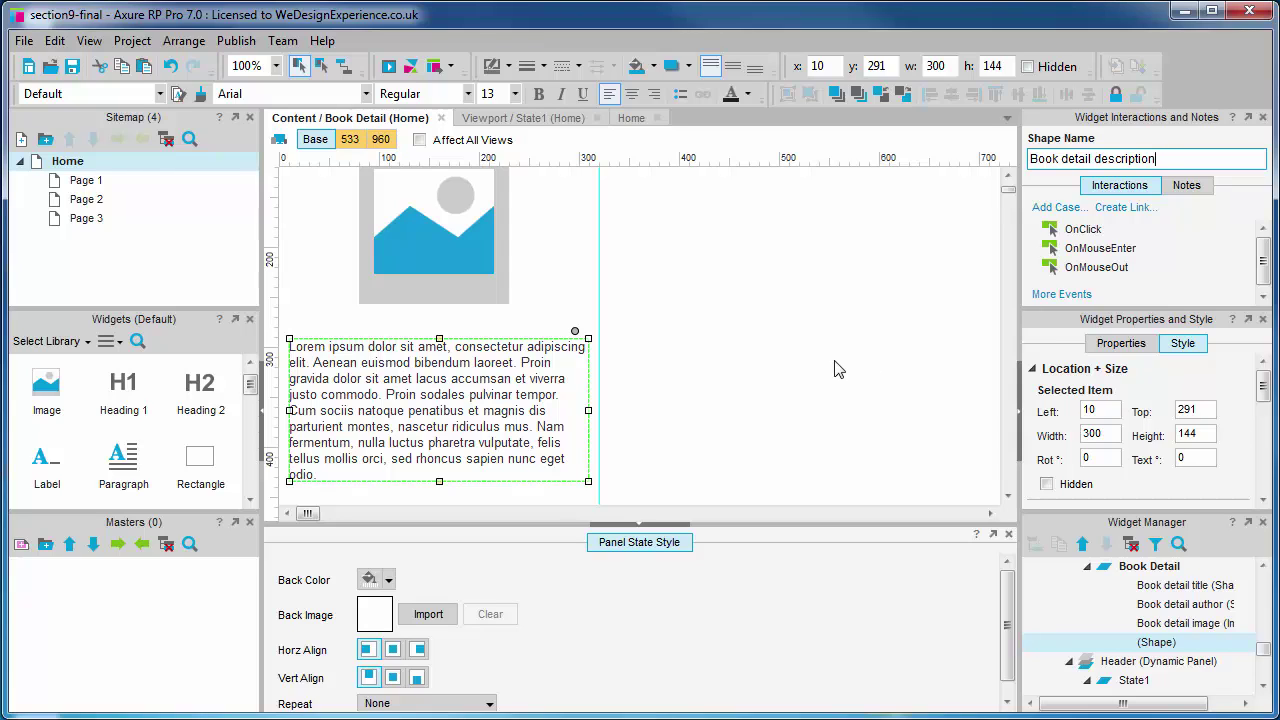
Delete the paragraph's text from 'Proin sodales' to the end
double_click(422, 416)
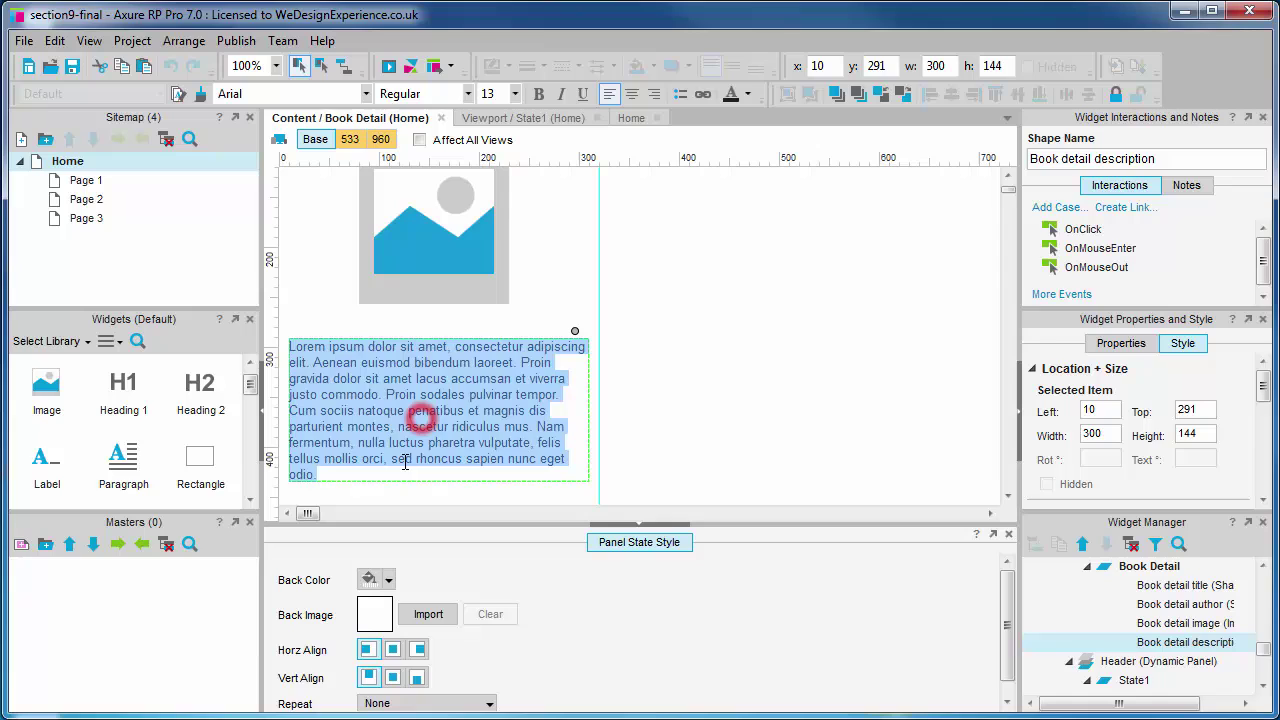
left_click_drag(394, 469, 386, 397)
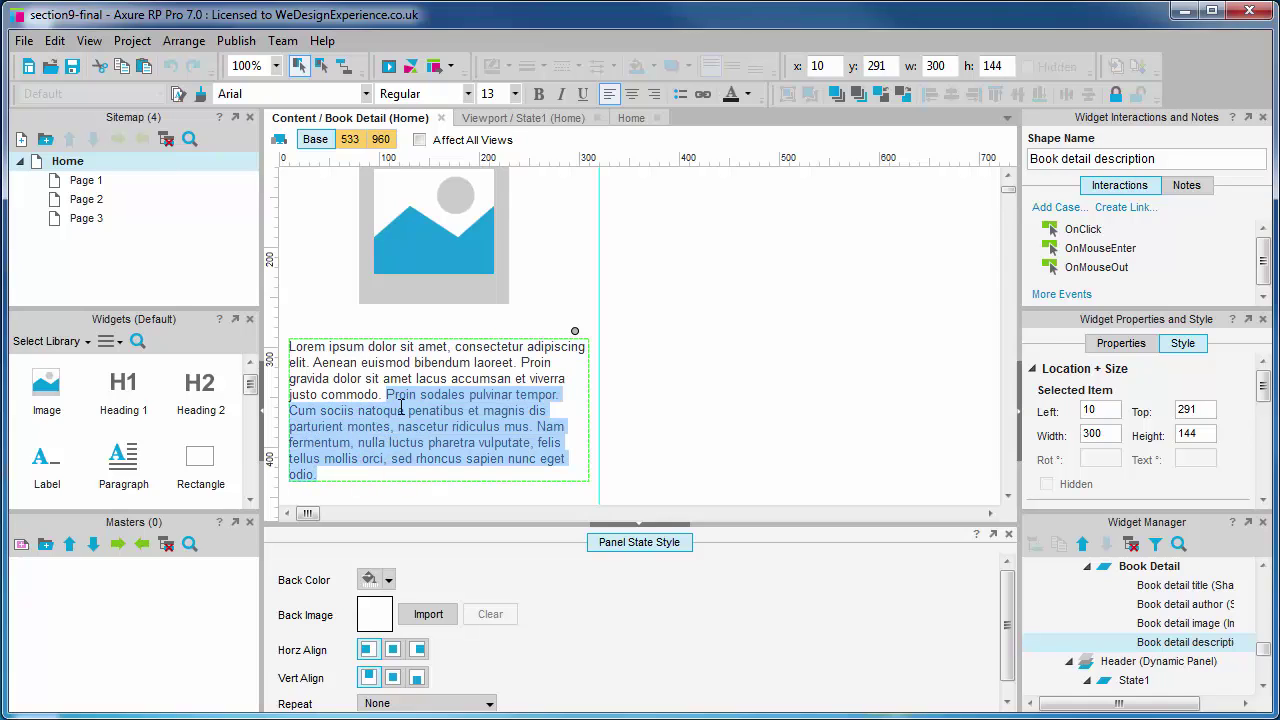
key("Delete")
left_click(500, 426)
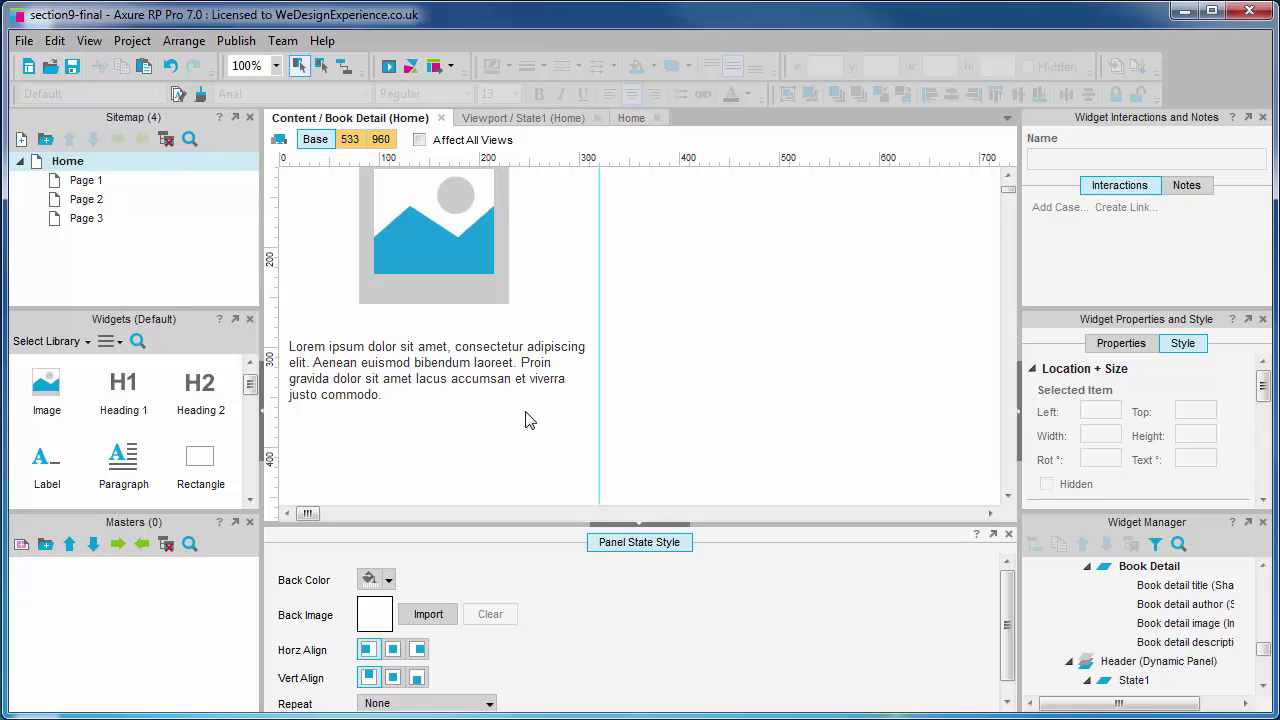
scroll(530, 420, "down", 1)
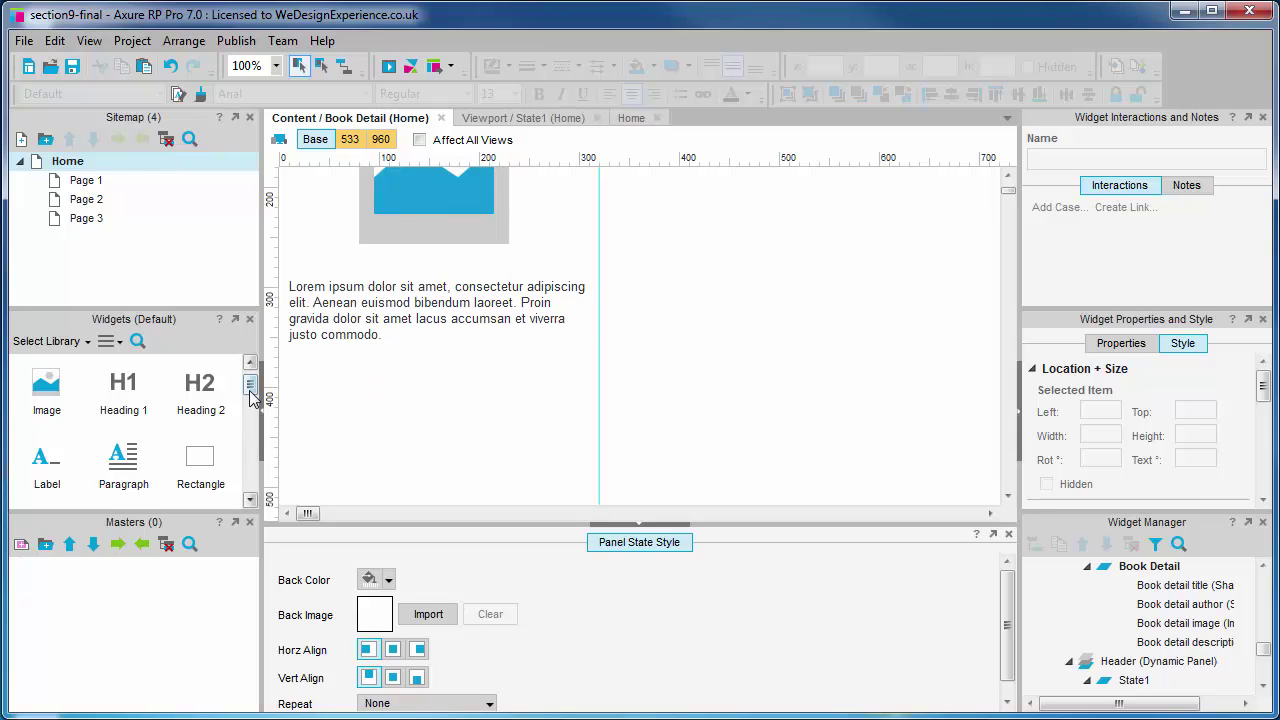
Add a 'Price:' text and a '£4.99' label beside it under the description
left_click_drag(123, 460, 482, 381)
double_click(484, 380)
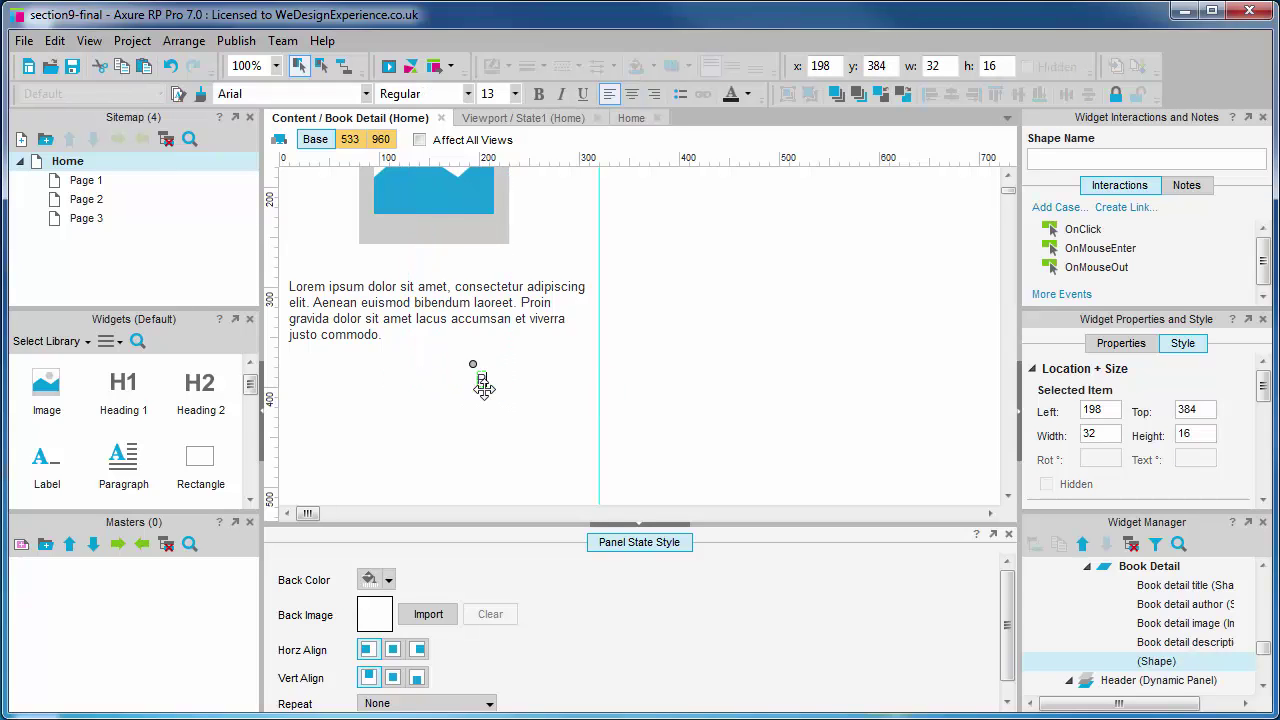
type("Price:")
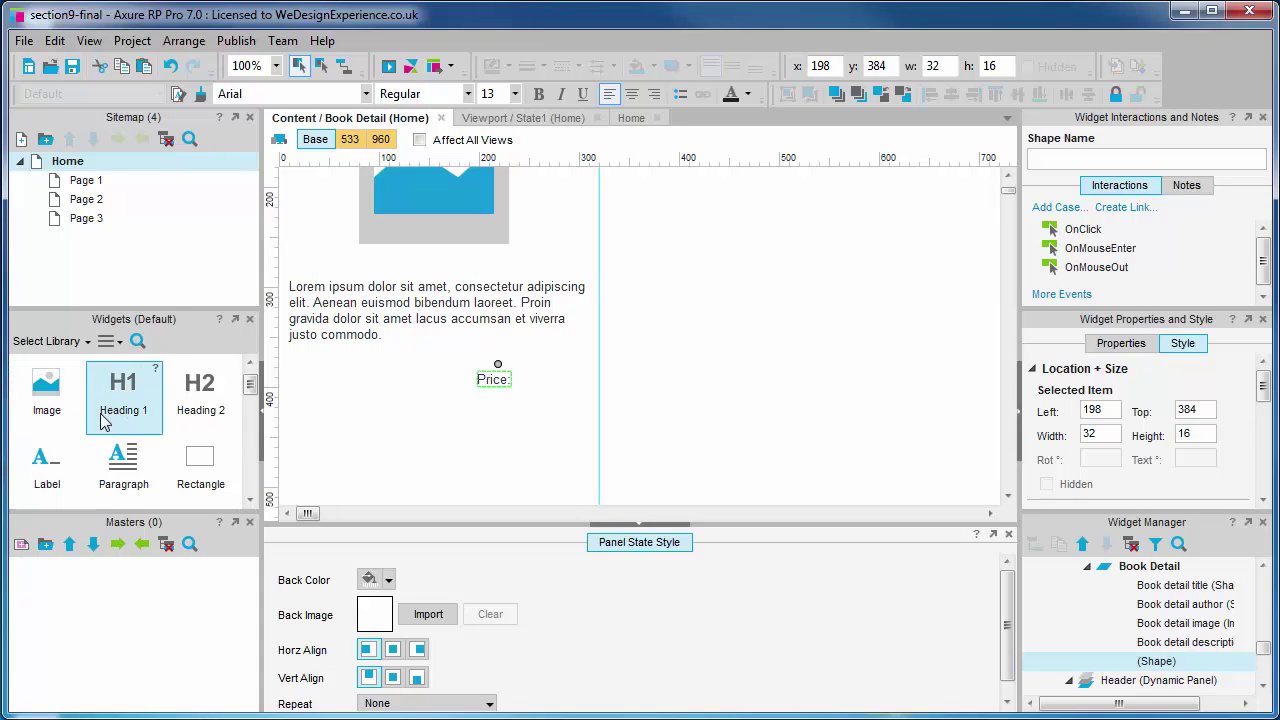
left_click_drag(47, 465, 544, 381)
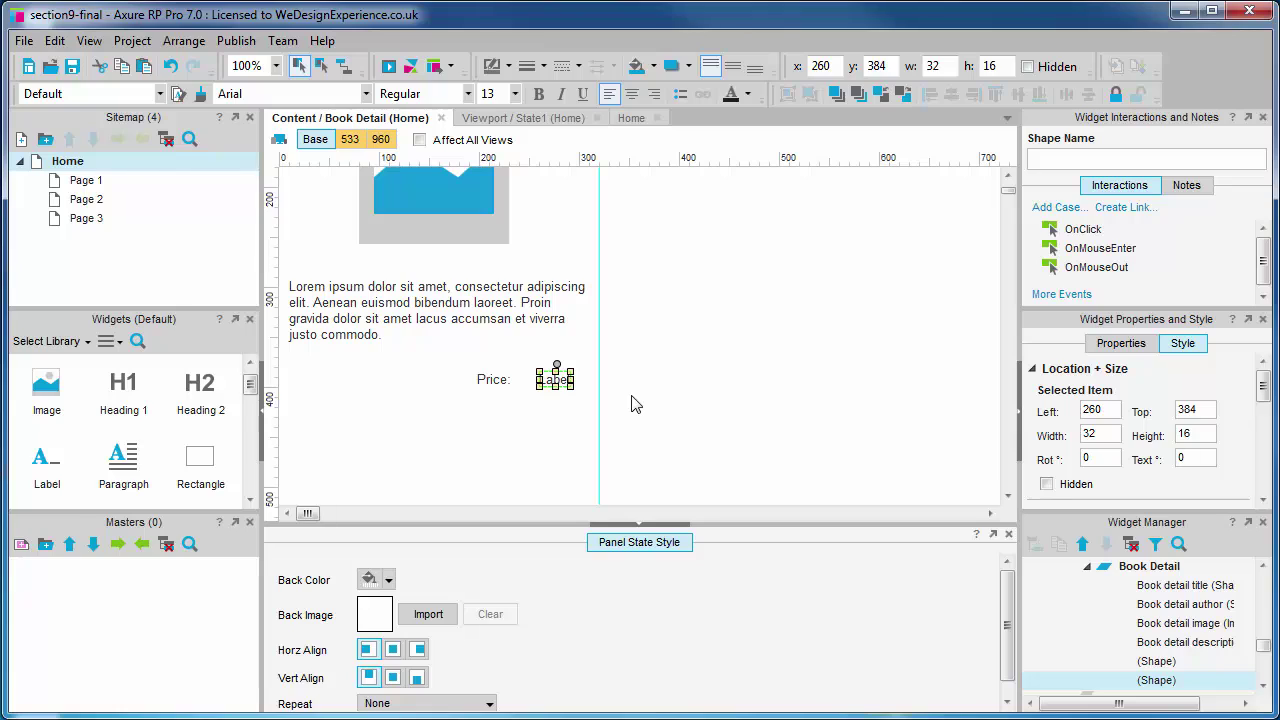
type("£4.99")
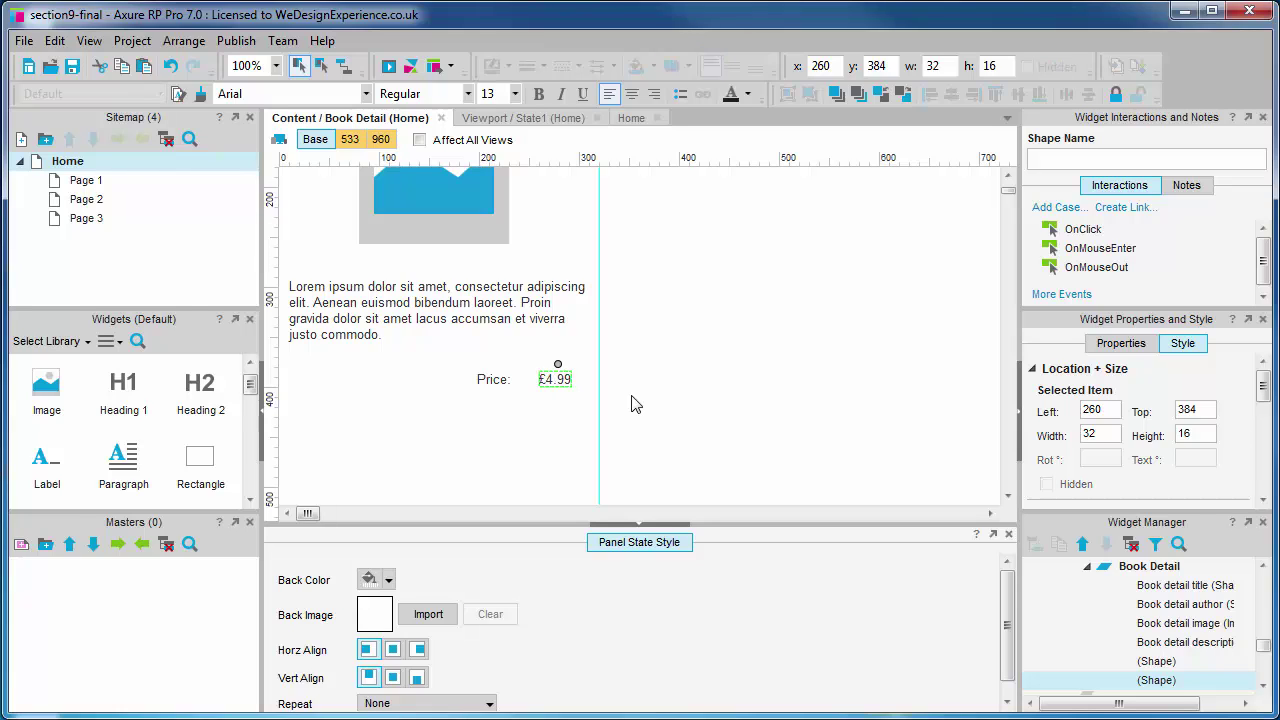
Nudge the Price: label right, make £4.99 bold, and name it 'Book detail price'
left_click(632, 402)
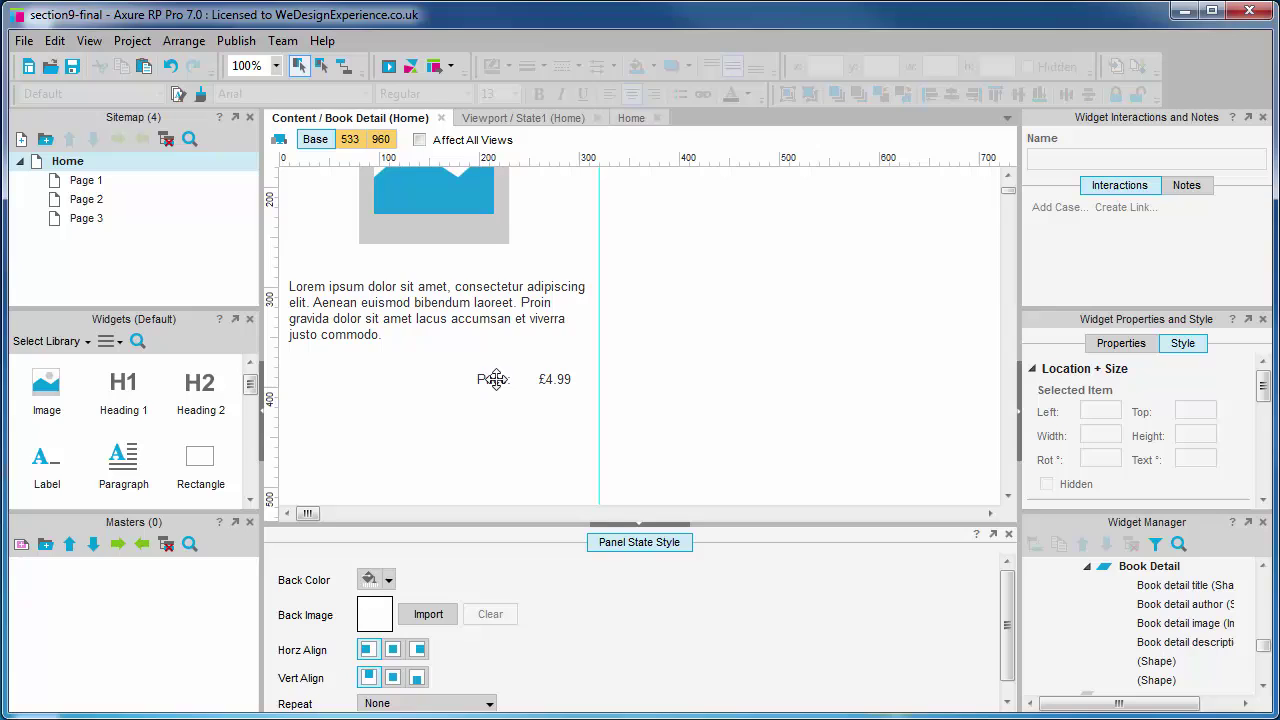
left_click(495, 380)
key("shift+Right")
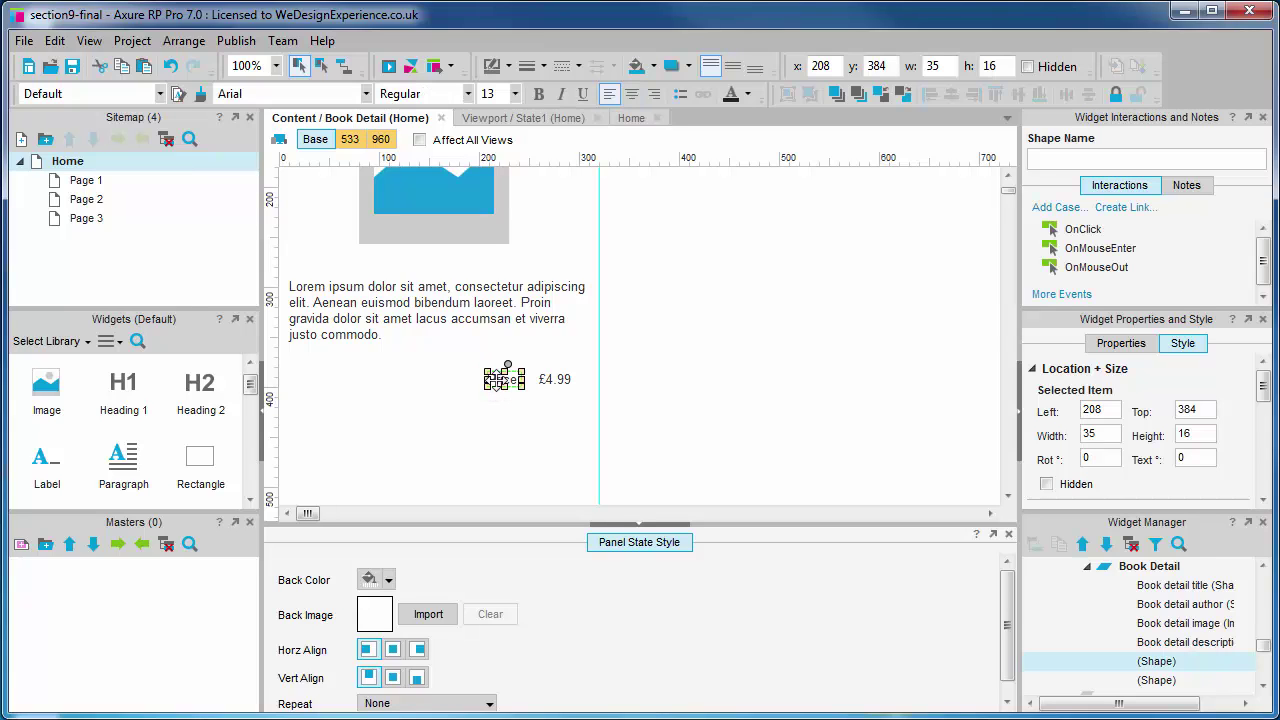
left_click_drag(496, 382, 498, 382)
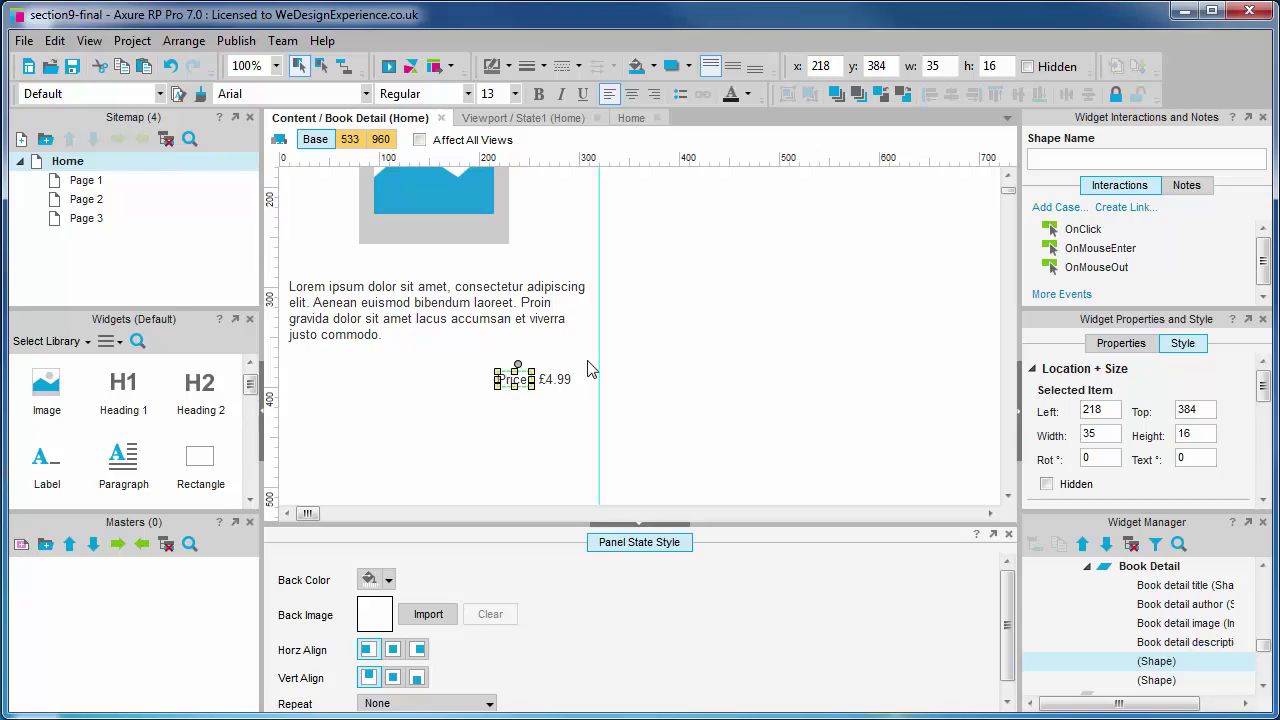
left_click(652, 350)
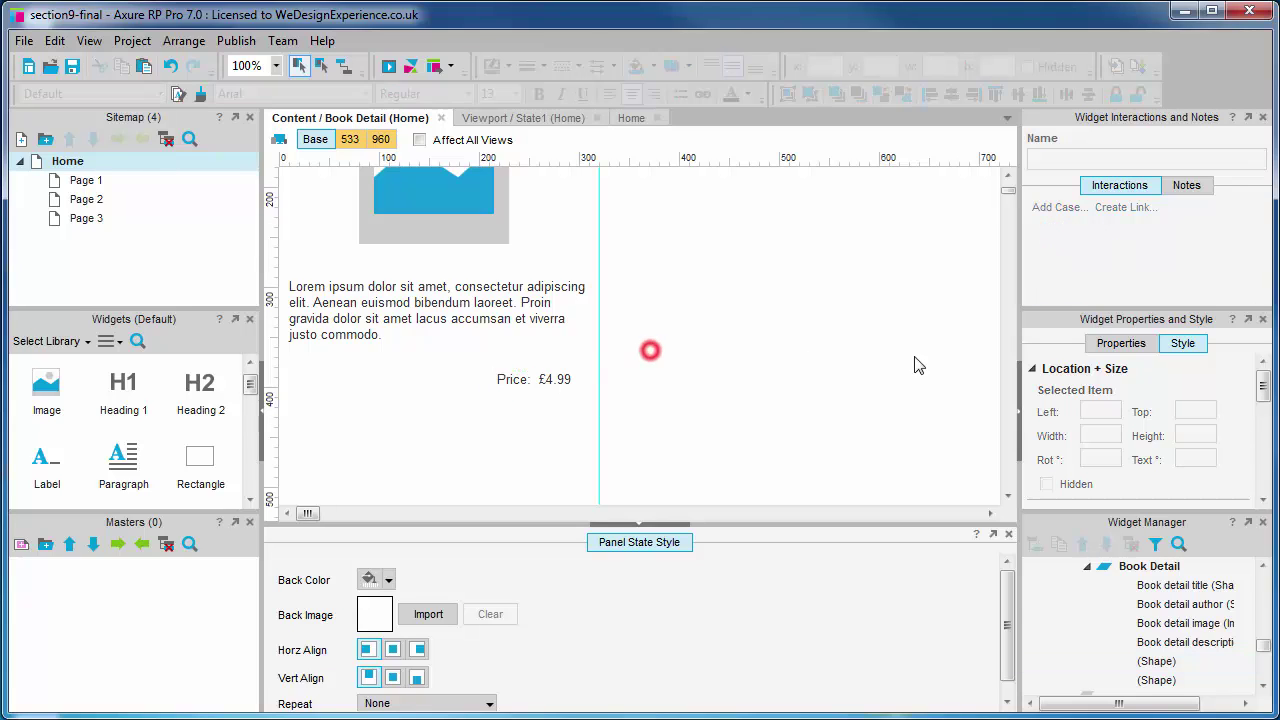
left_click(555, 378)
left_click(538, 93)
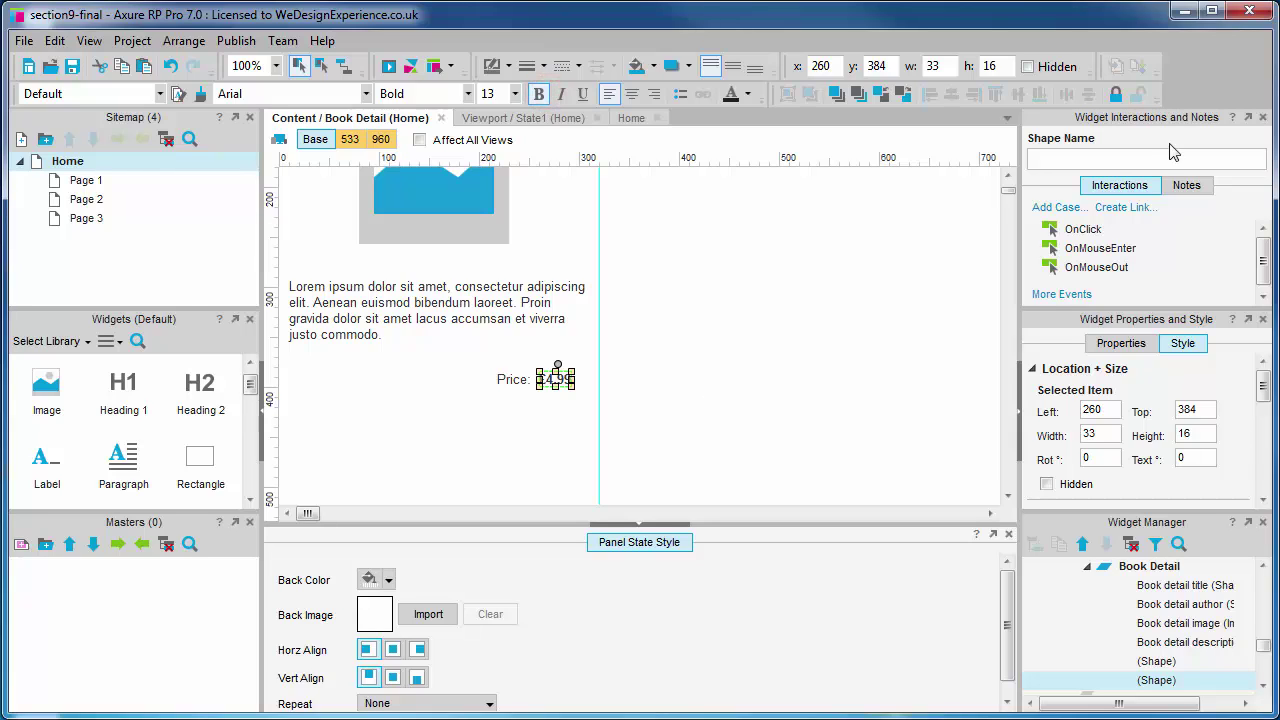
left_click(1138, 160)
type("Book detail price")
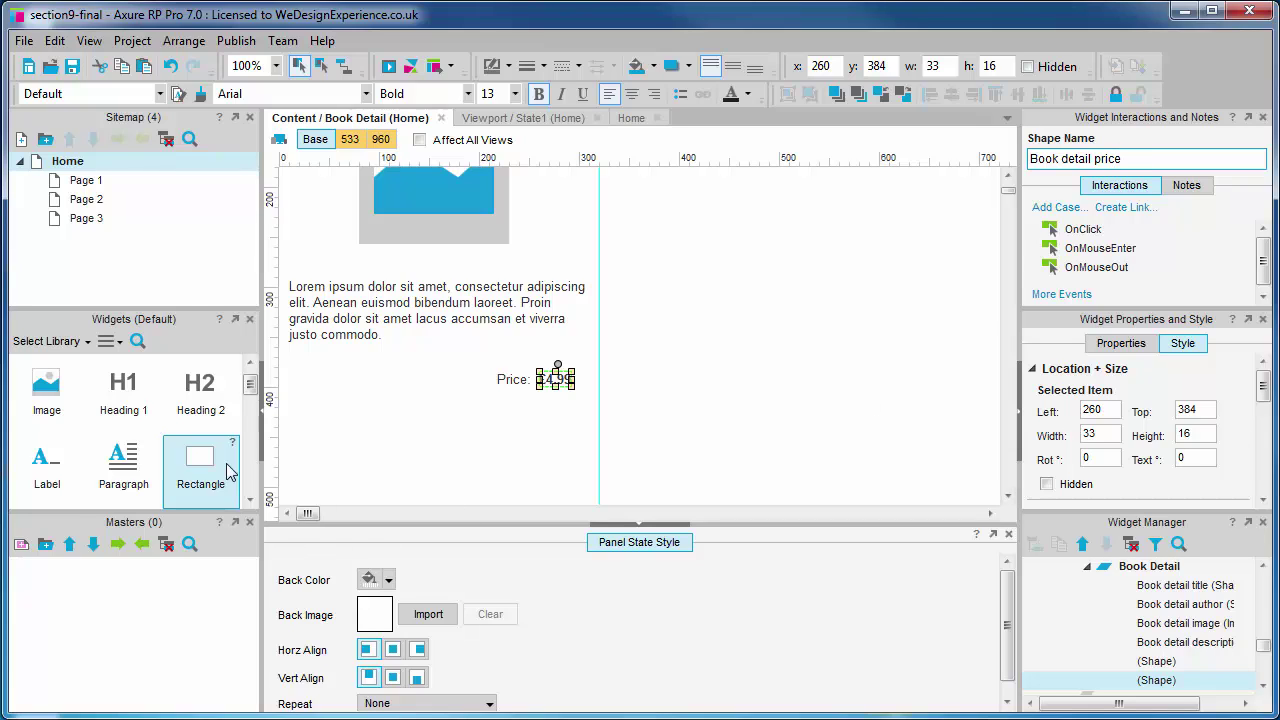
Add an 'Add to basket' button below the £4.99 price
left_click(250, 387)
left_click_drag(250, 387, 251, 398)
left_click_drag(140, 462, 493, 426)
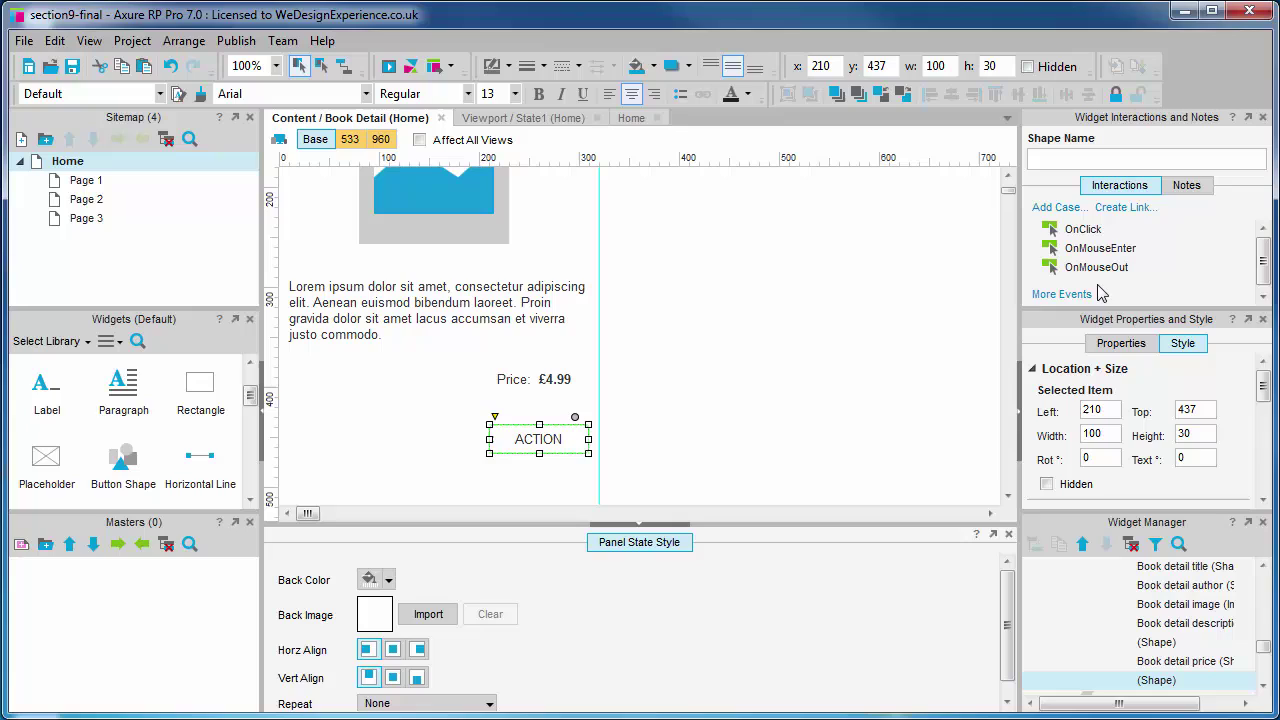
type("Add")
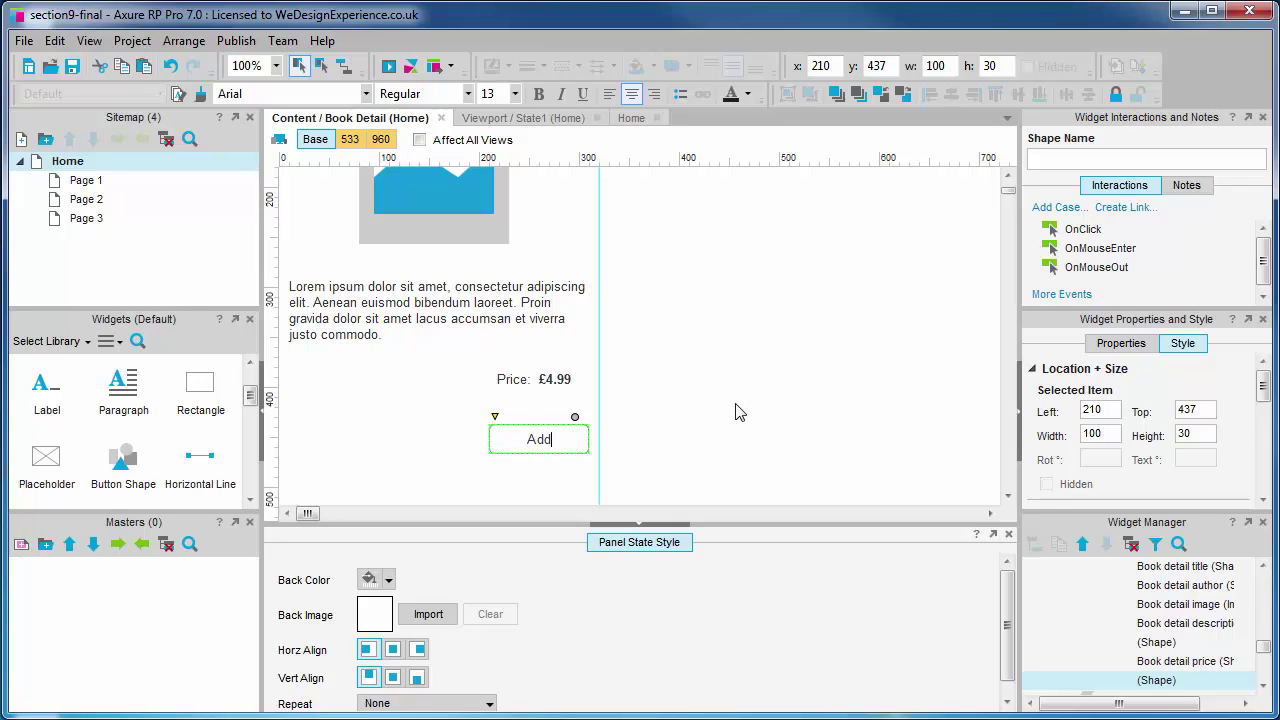
type(" to basket")
left_click(829, 437)
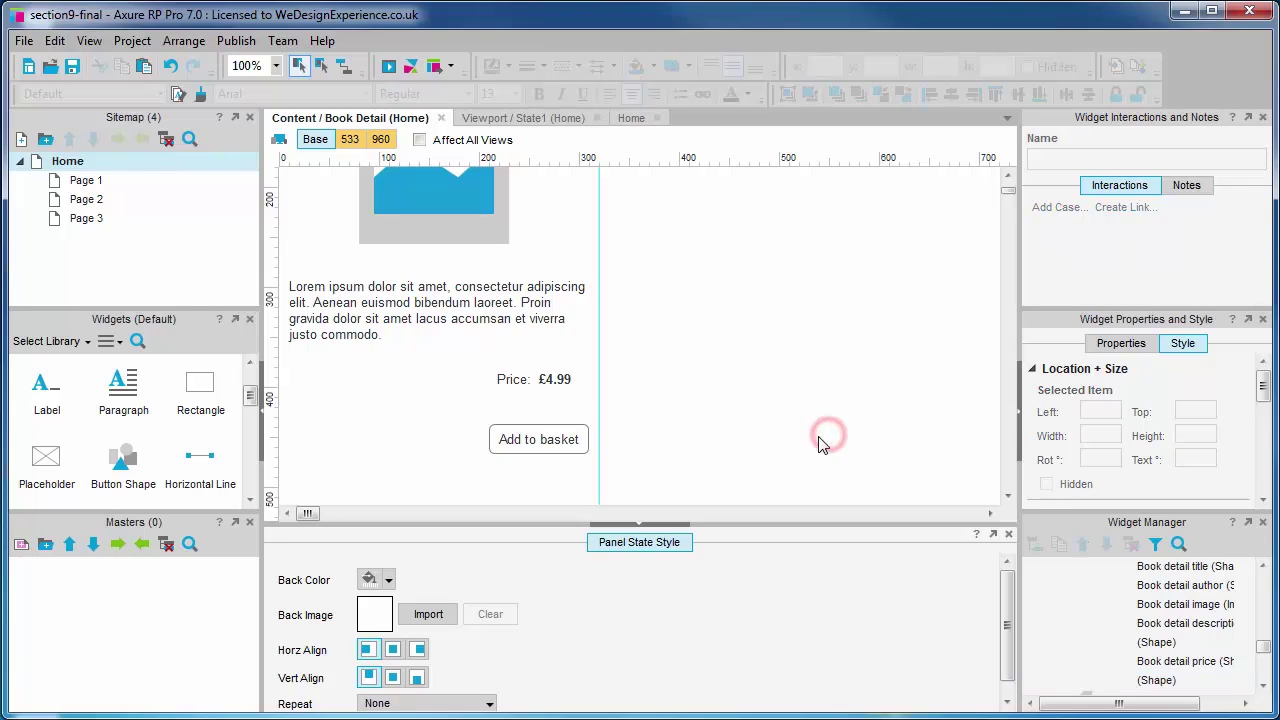
scroll(705, 425, "up", 3)
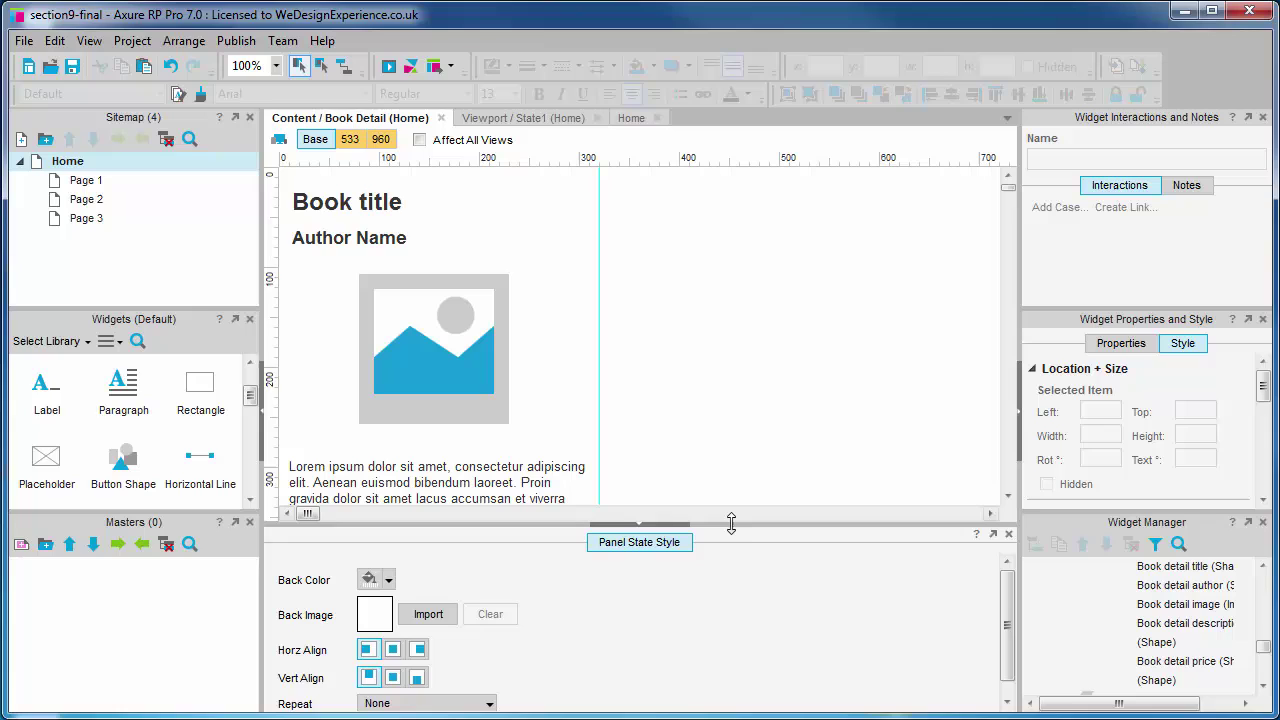
In the 533 view, move the book image left and the description beside it
left_click_drag(730, 522, 724, 612)
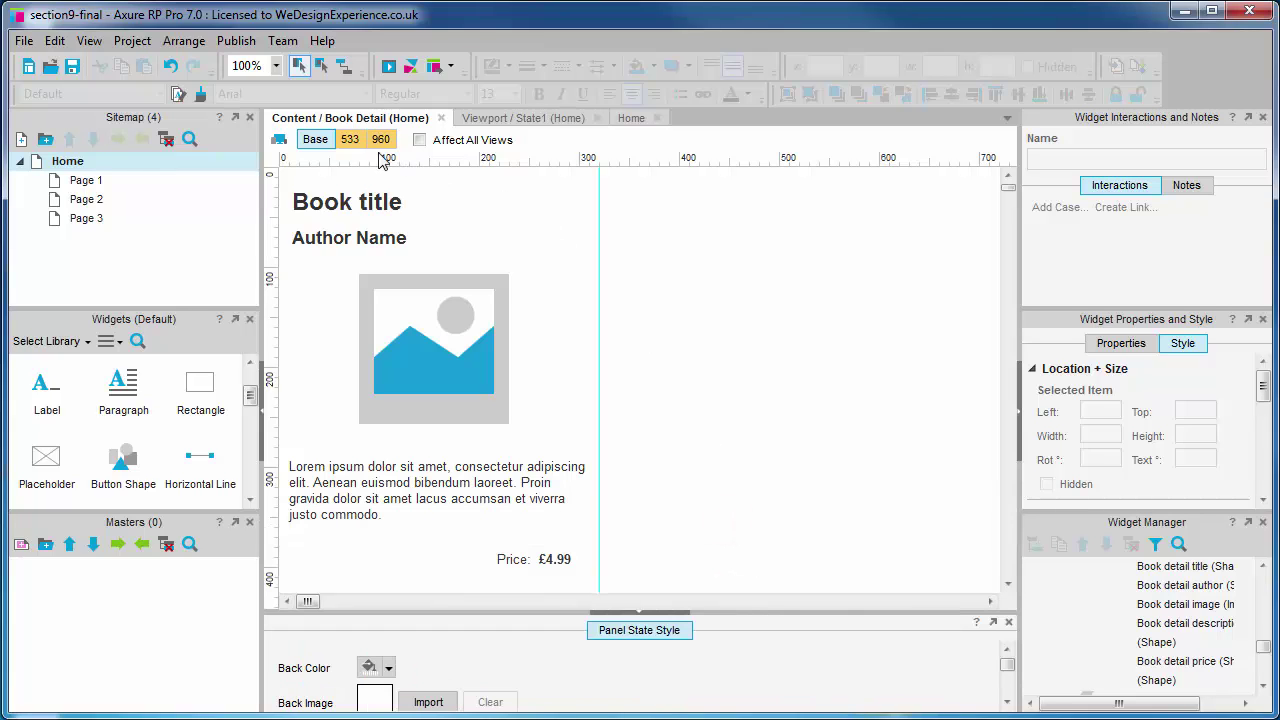
left_click(349, 139)
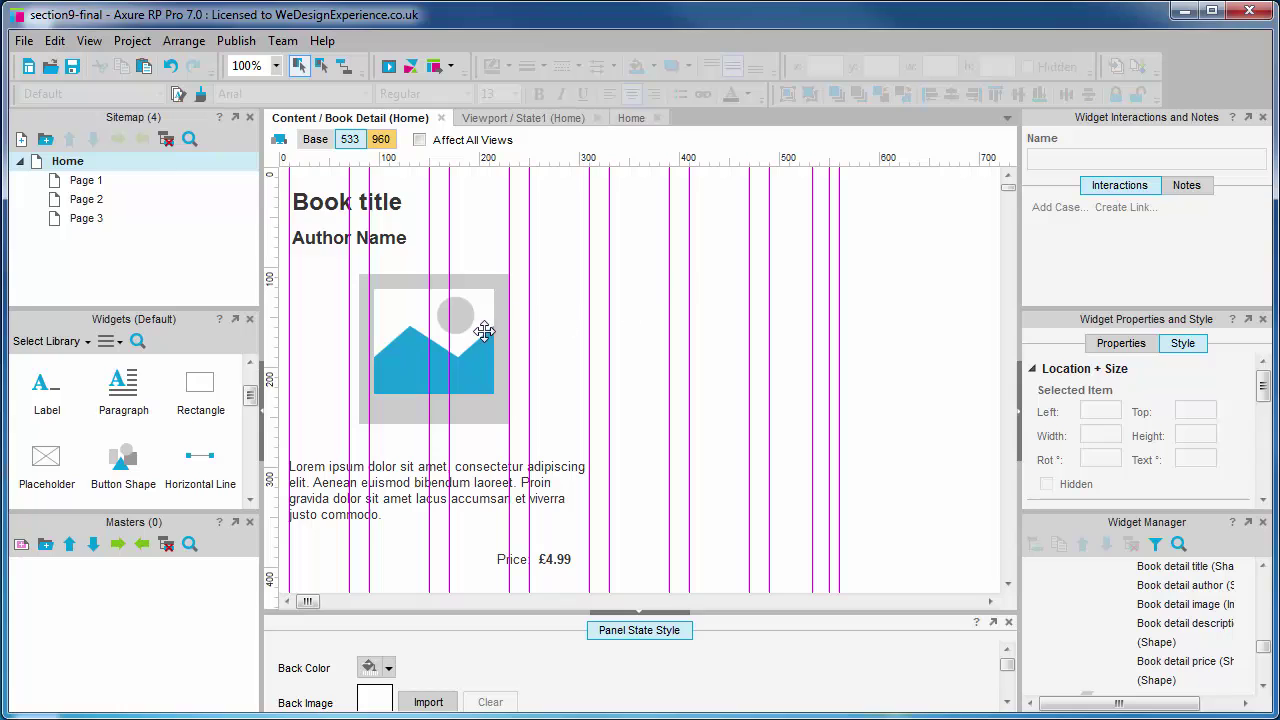
left_click_drag(471, 335, 447, 351)
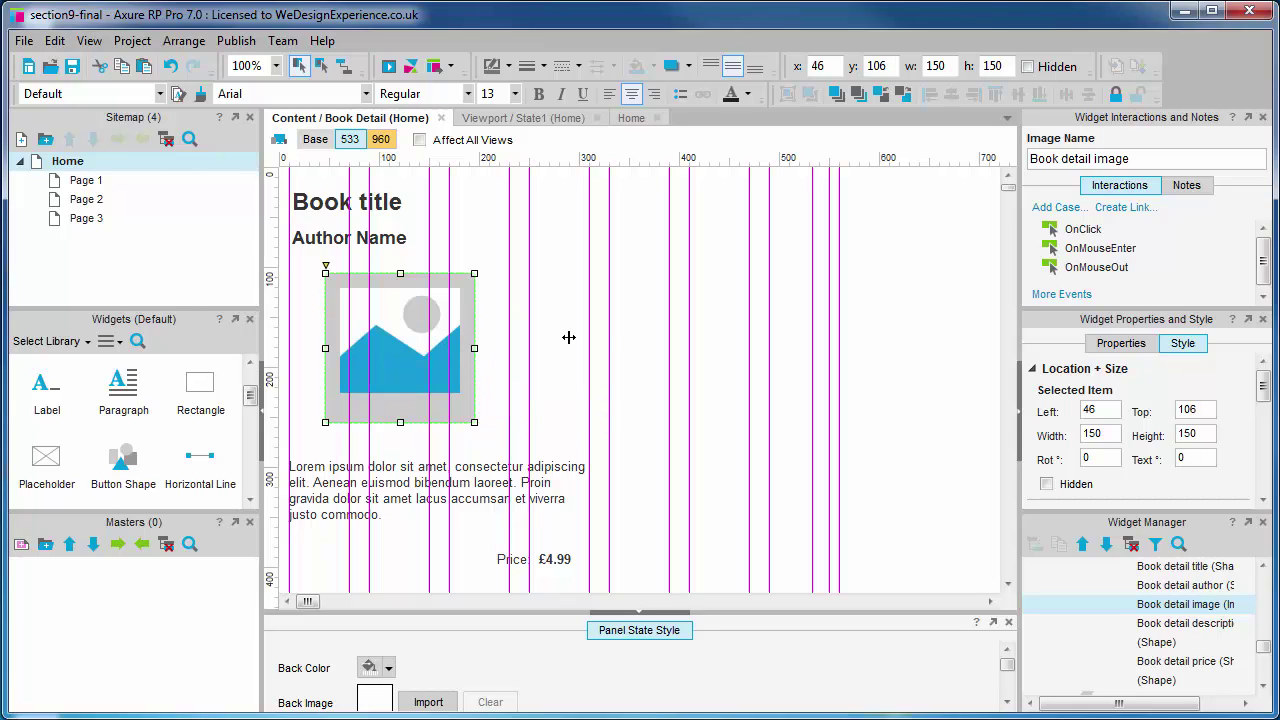
left_click_drag(395, 497, 638, 319)
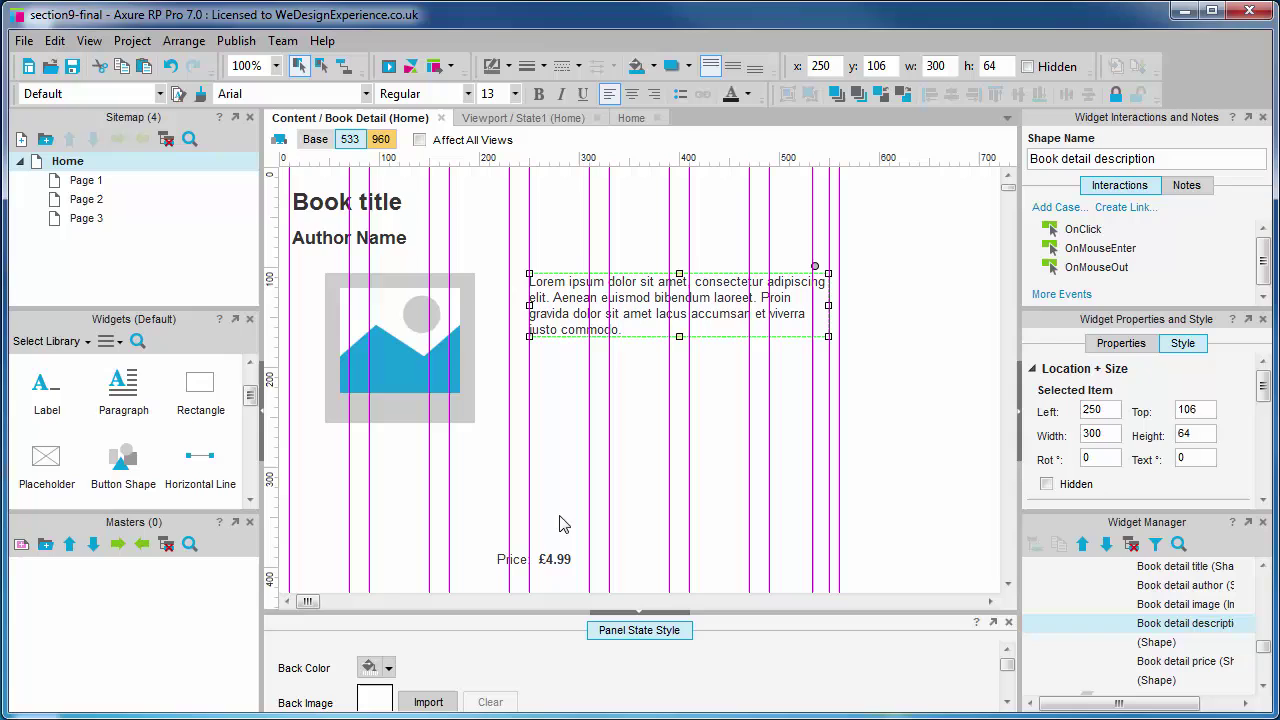
Move the price, £4.99 and Add to basket button together, then undo the misplaced move
scroll(563, 523, "down", 3)
left_click(556, 440, "ctrl")
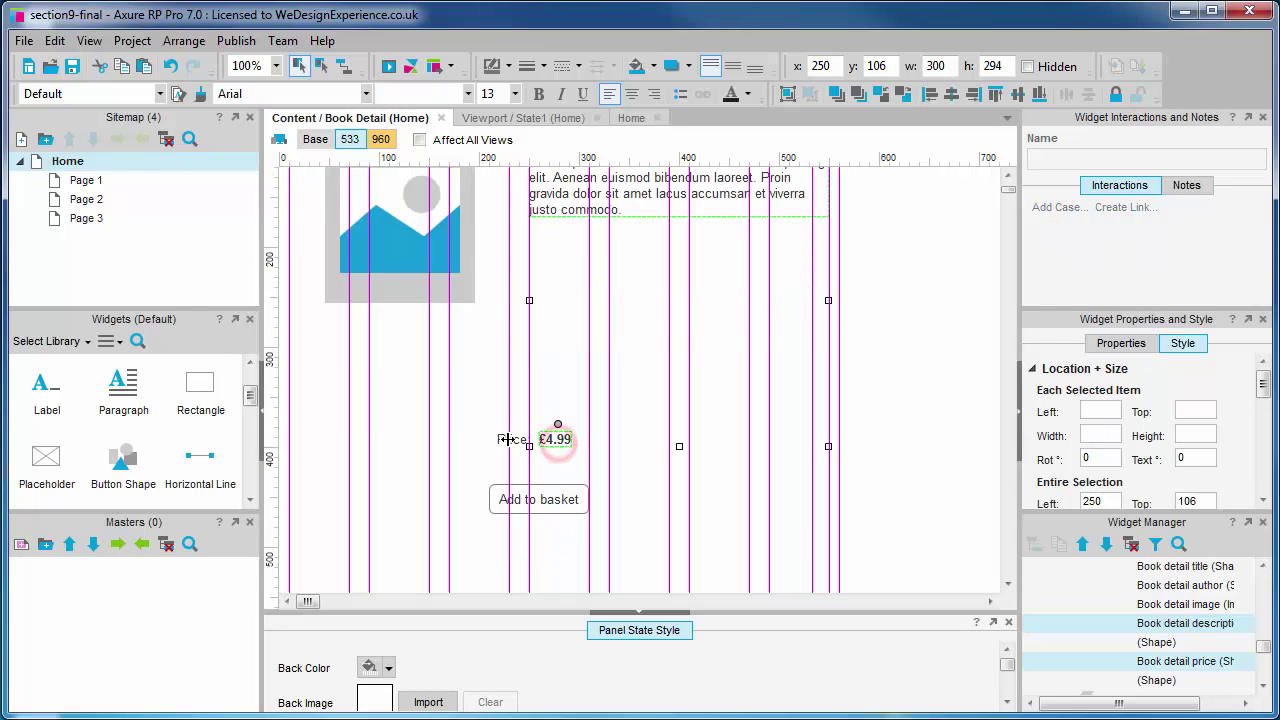
left_click(505, 441, "ctrl")
left_click(578, 505, "ctrl")
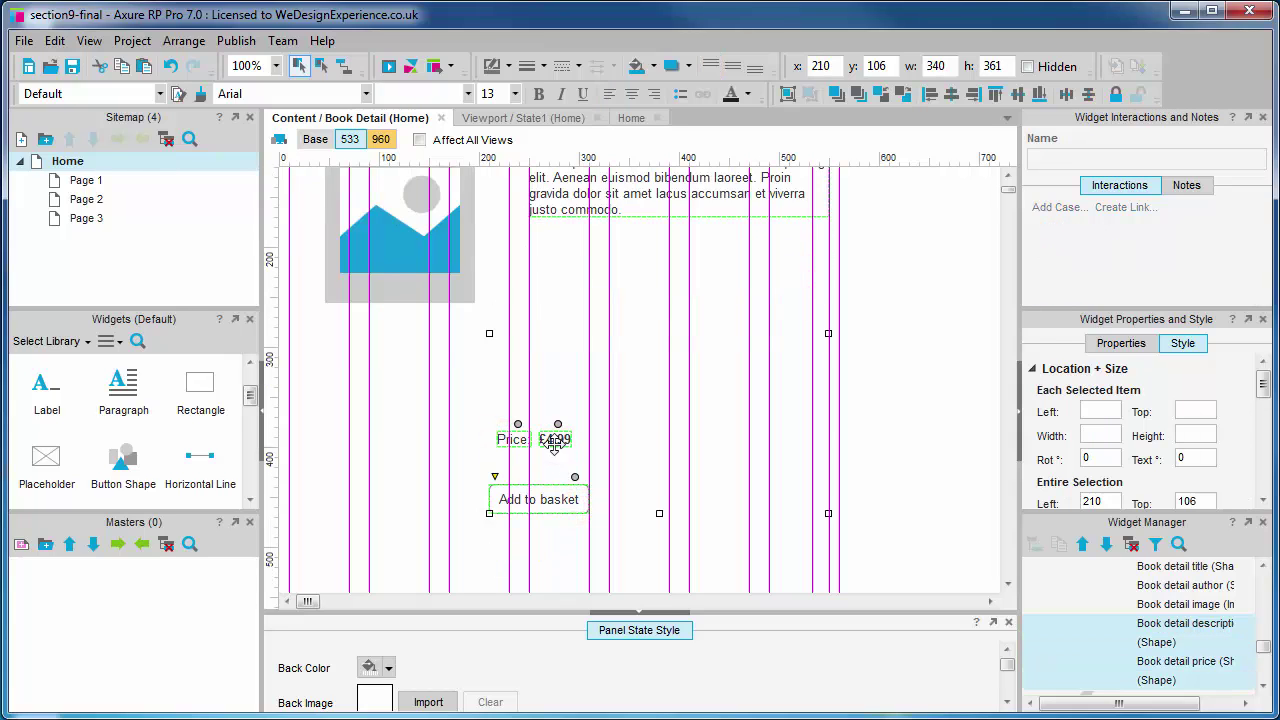
left_click_drag(553, 438, 754, 306)
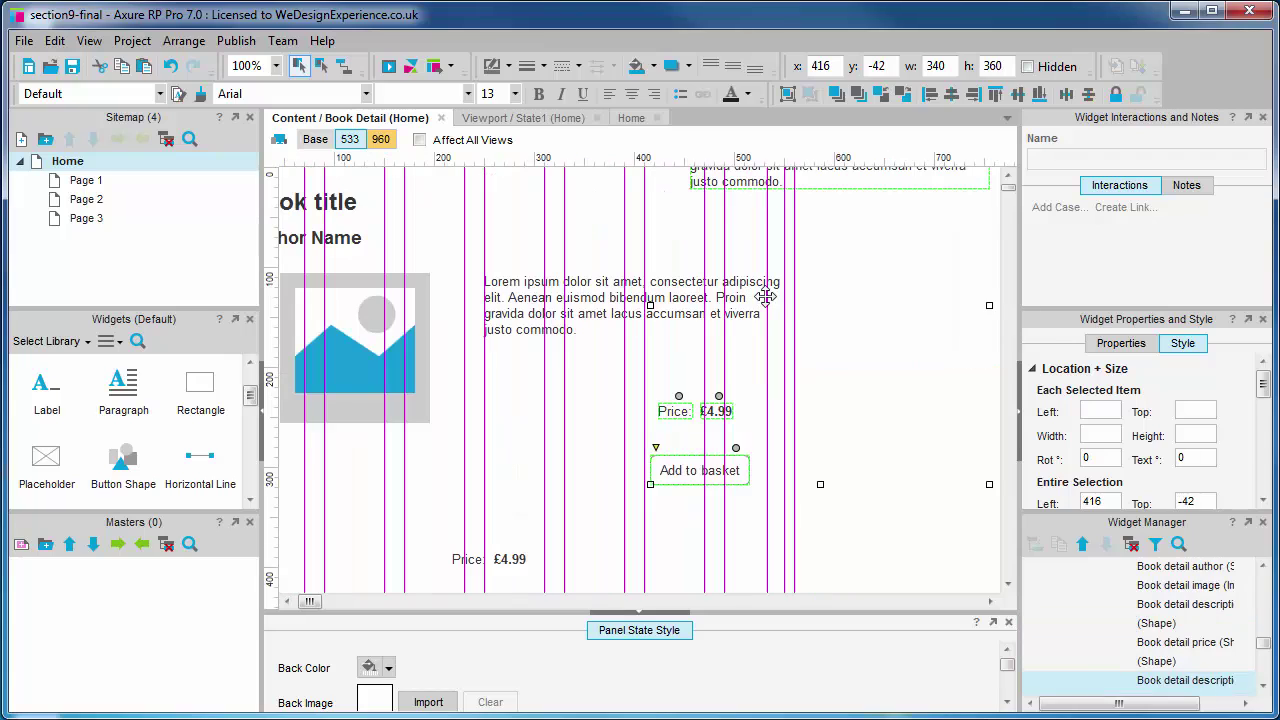
key("ctrl+z")
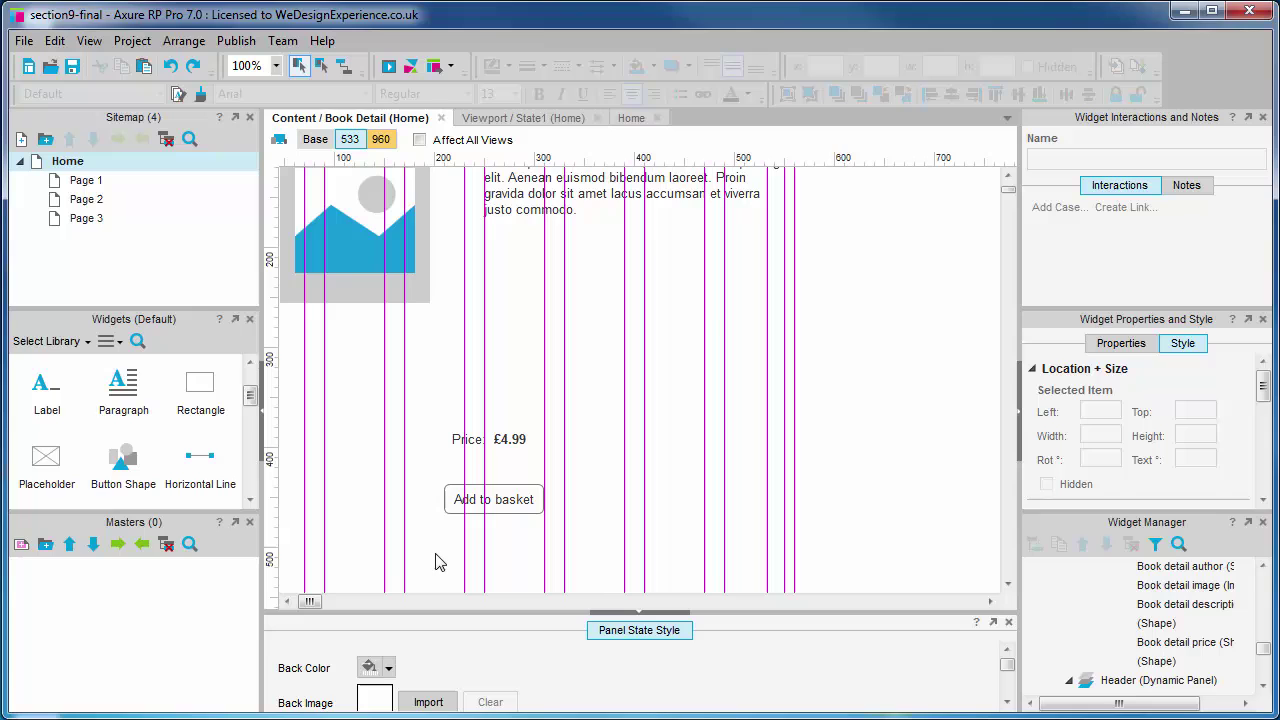
Place the price and Add to basket group under the description at x 433, y 187, then switch to 960 view
left_click_drag(320, 601, 306, 601)
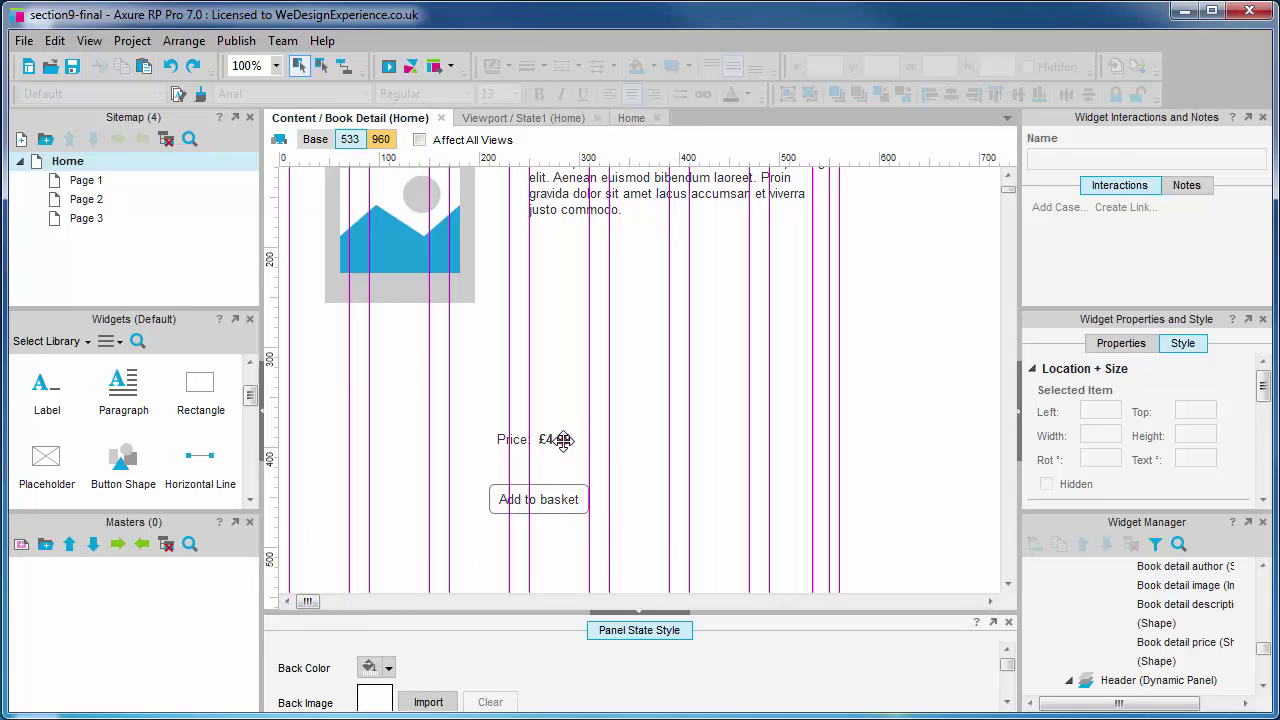
left_click(558, 439)
left_click_drag(508, 438, 503, 444)
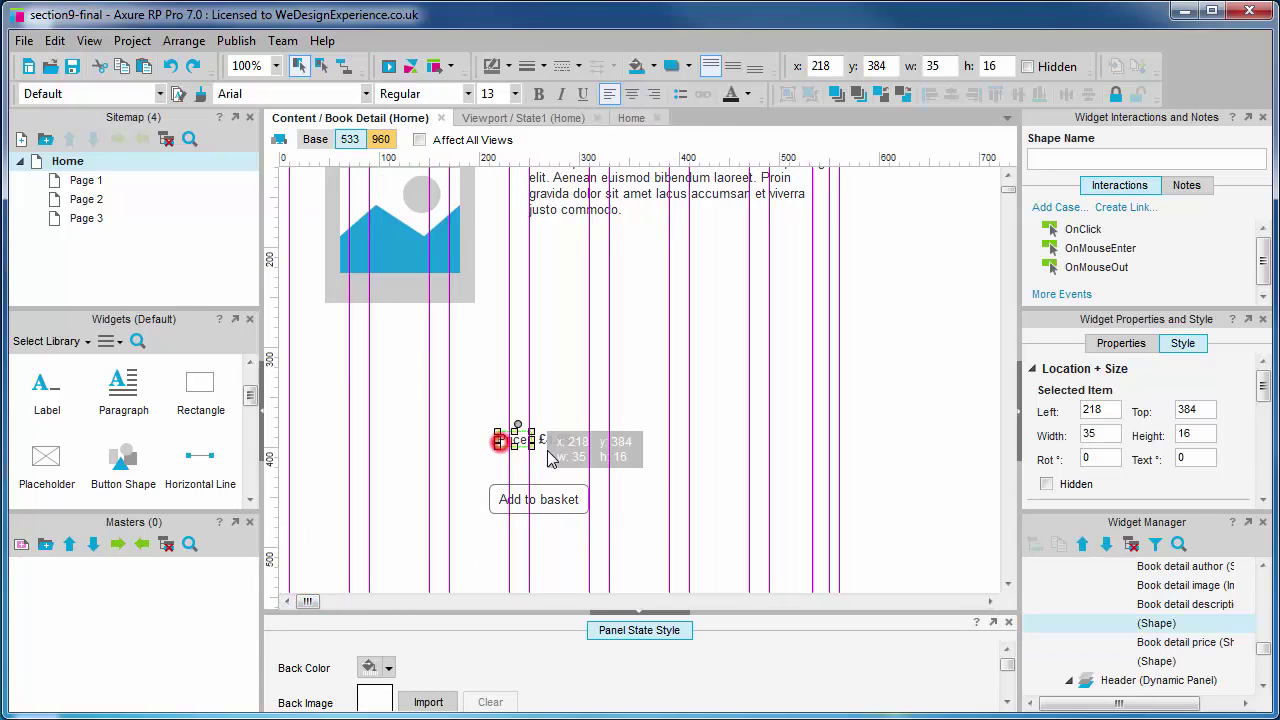
left_click(550, 446, "ctrl")
left_click(557, 500, "ctrl")
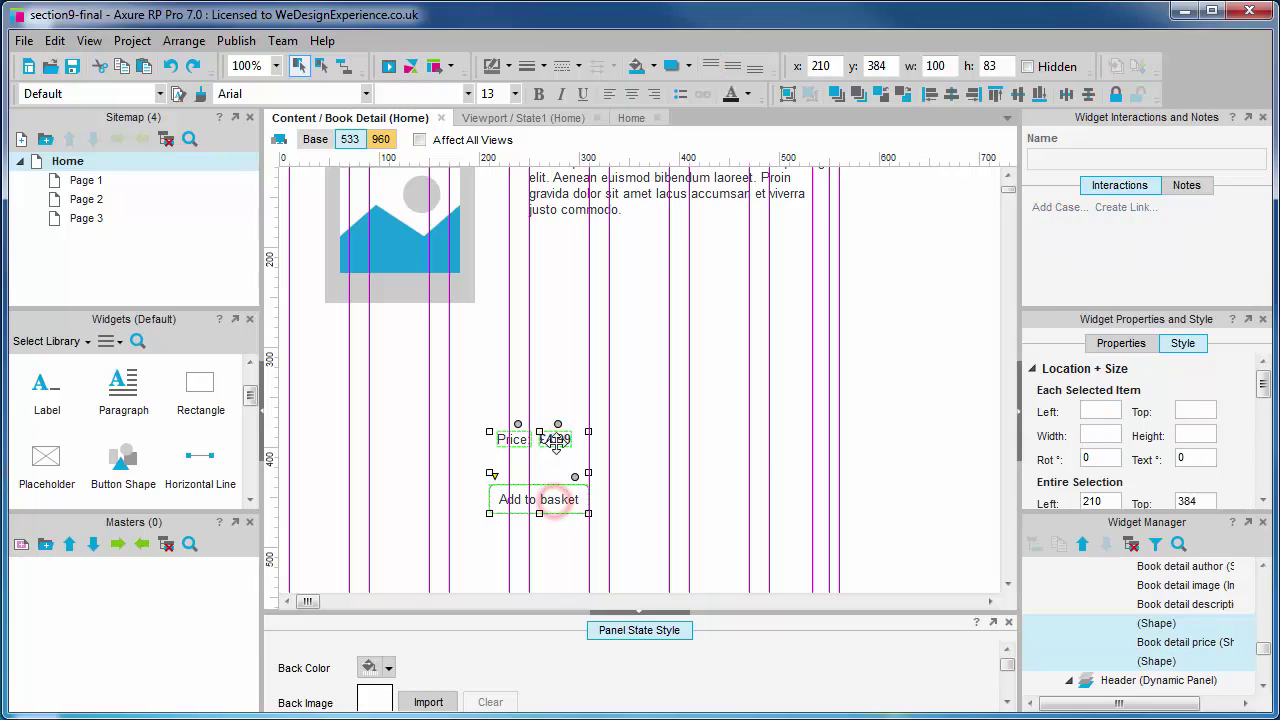
left_click_drag(561, 451, 784, 255)
scroll(760, 400, "up", 3)
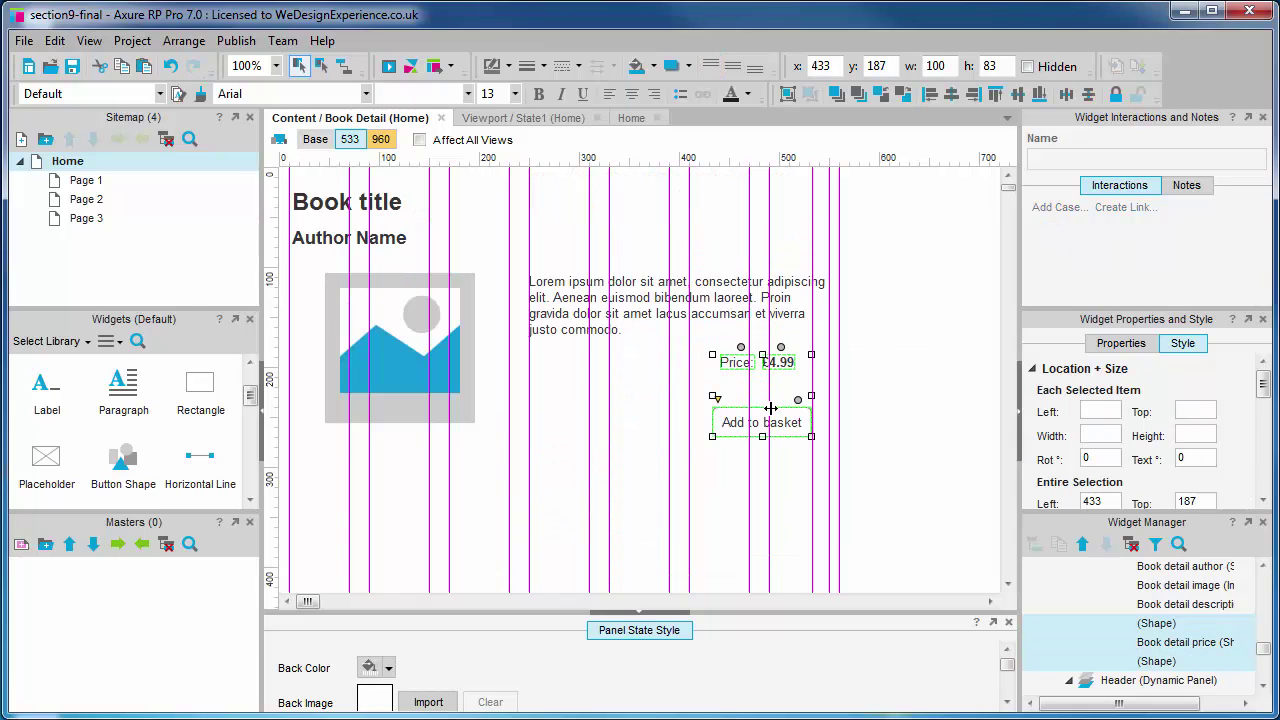
left_click(932, 421)
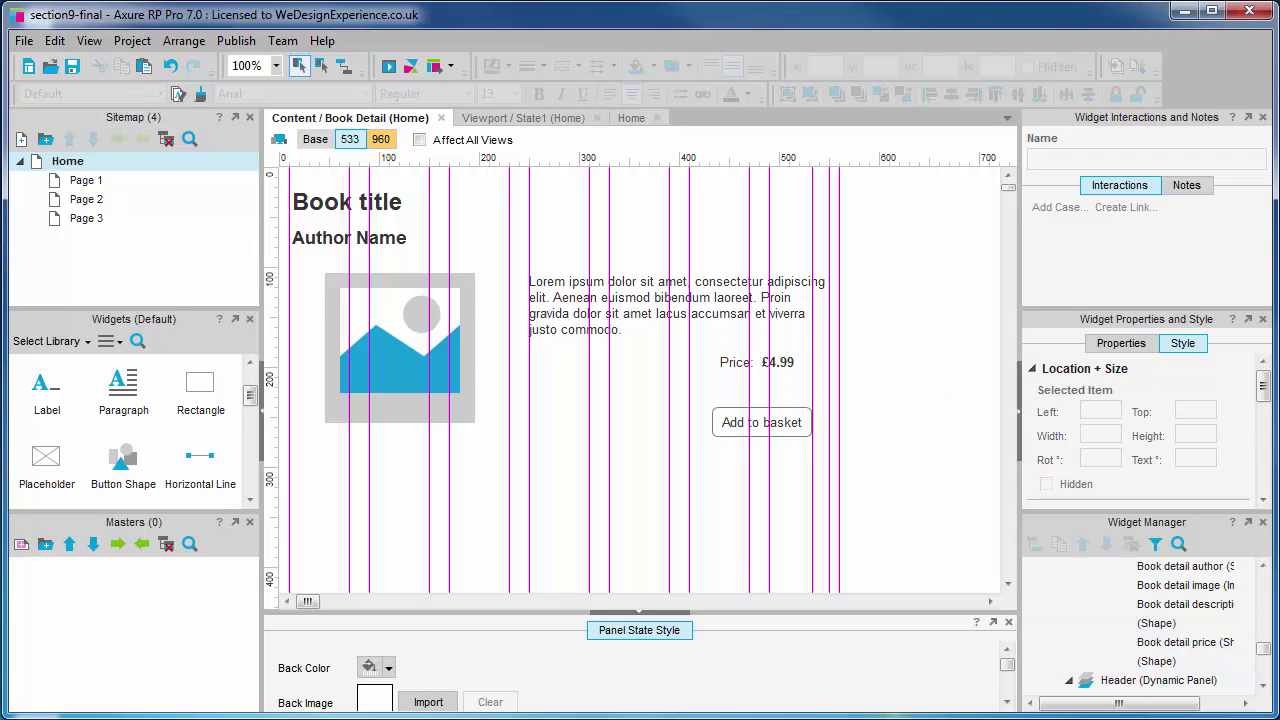
left_click(381, 143)
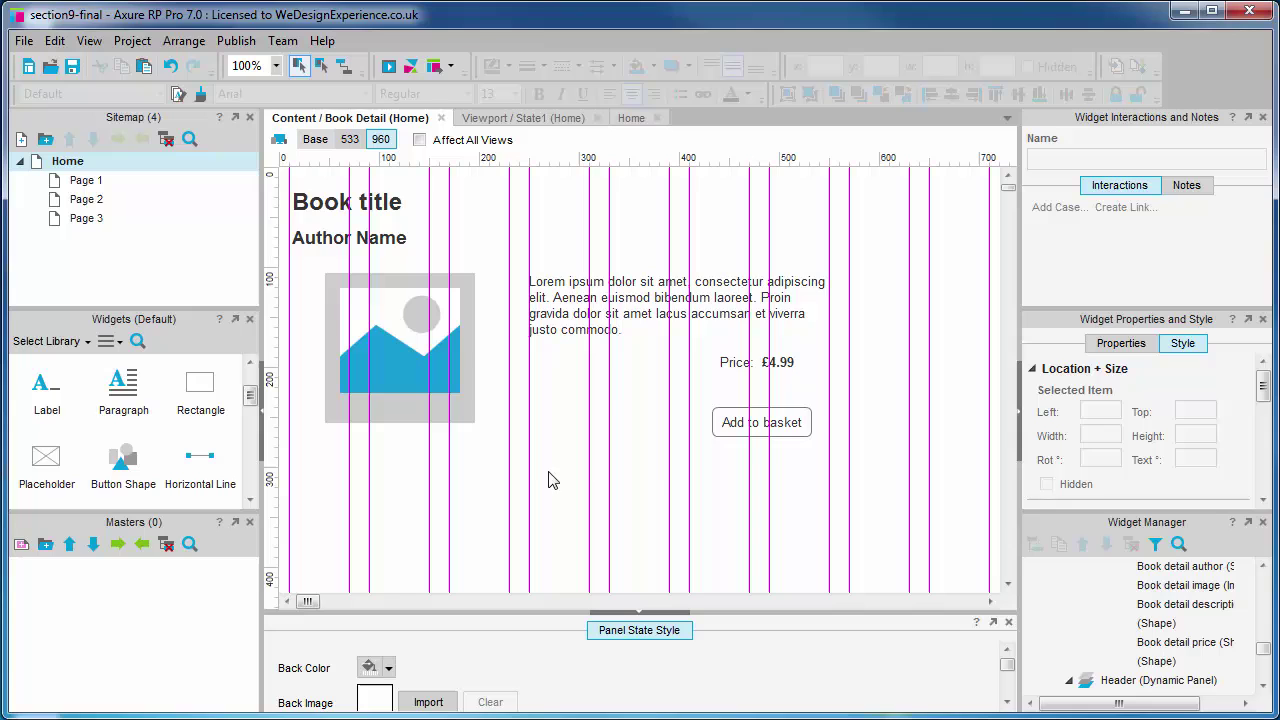
In the 960 view, move the description, price and button together right to x 330
left_click_drag(548, 480, 800, 262)
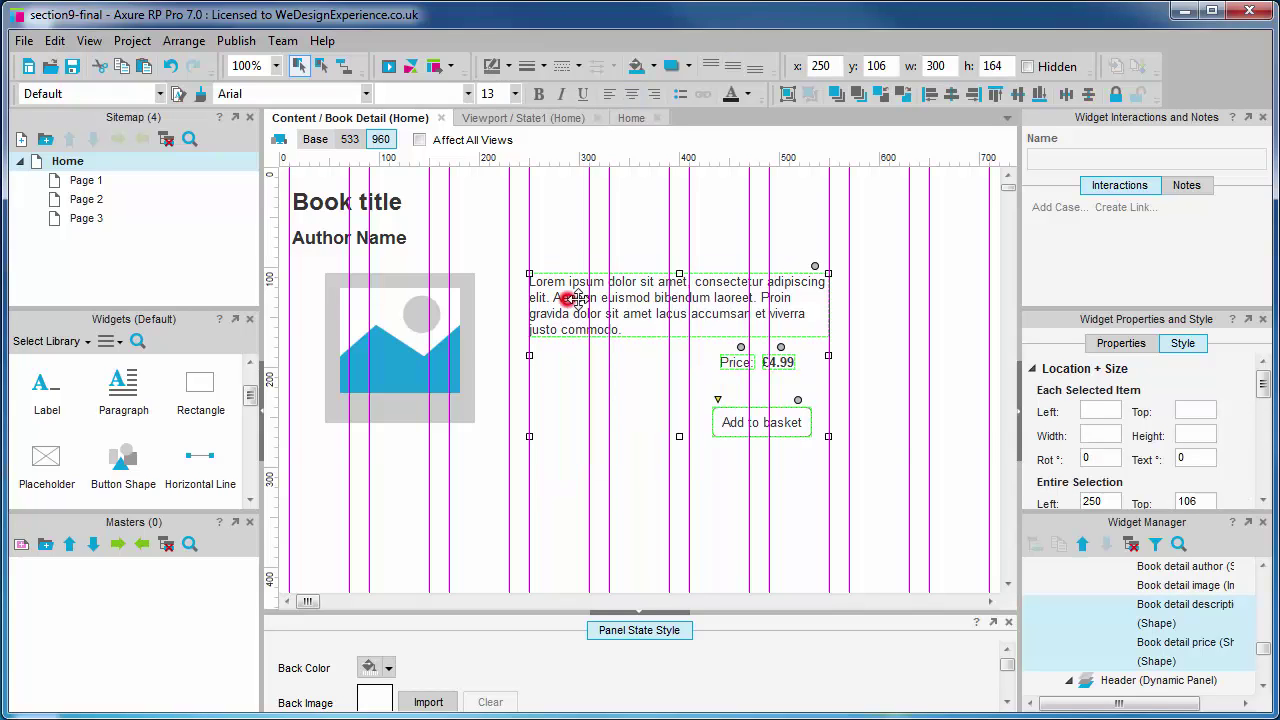
left_click_drag(570, 298, 651, 311)
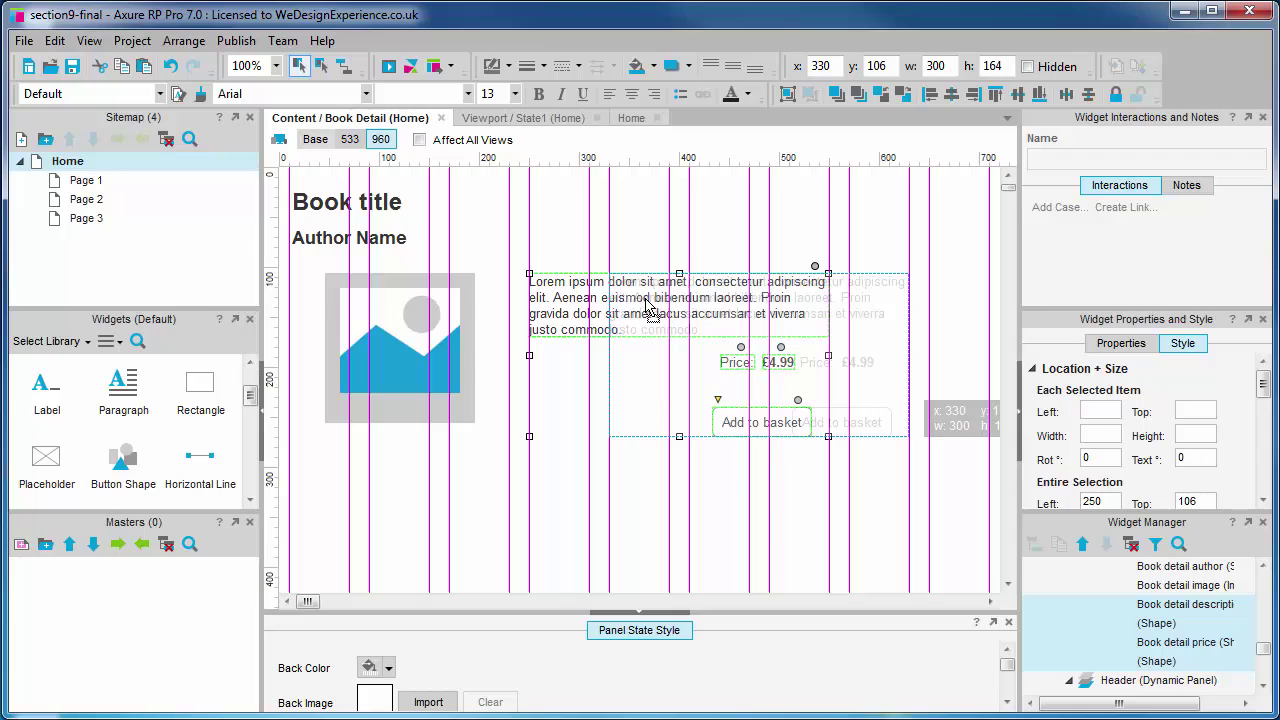
left_click_drag(651, 310, 650, 309)
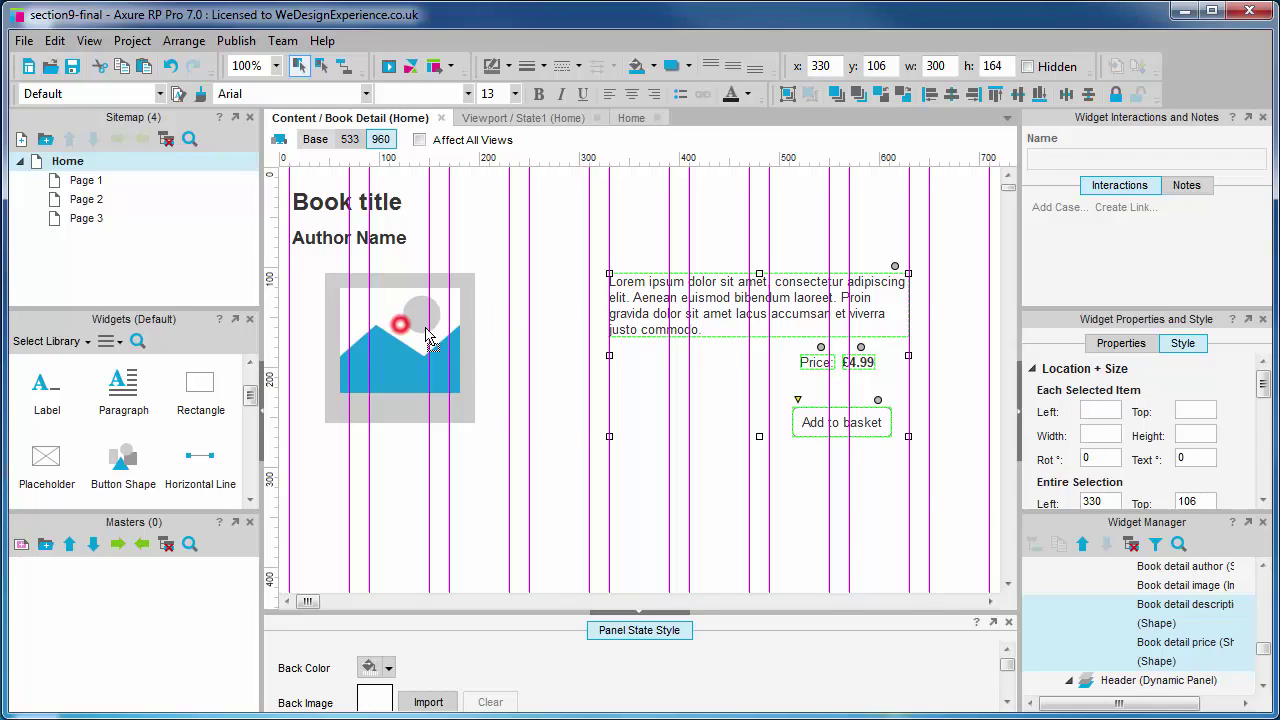
Reposition the 150×150 book image to x 85, y 106, beside the description block
mouse_move(401, 328)
left_mouse_down()
mouse_move(435, 340)
mouse_move(401, 334)
mouse_move(417, 344)
left_mouse_up()
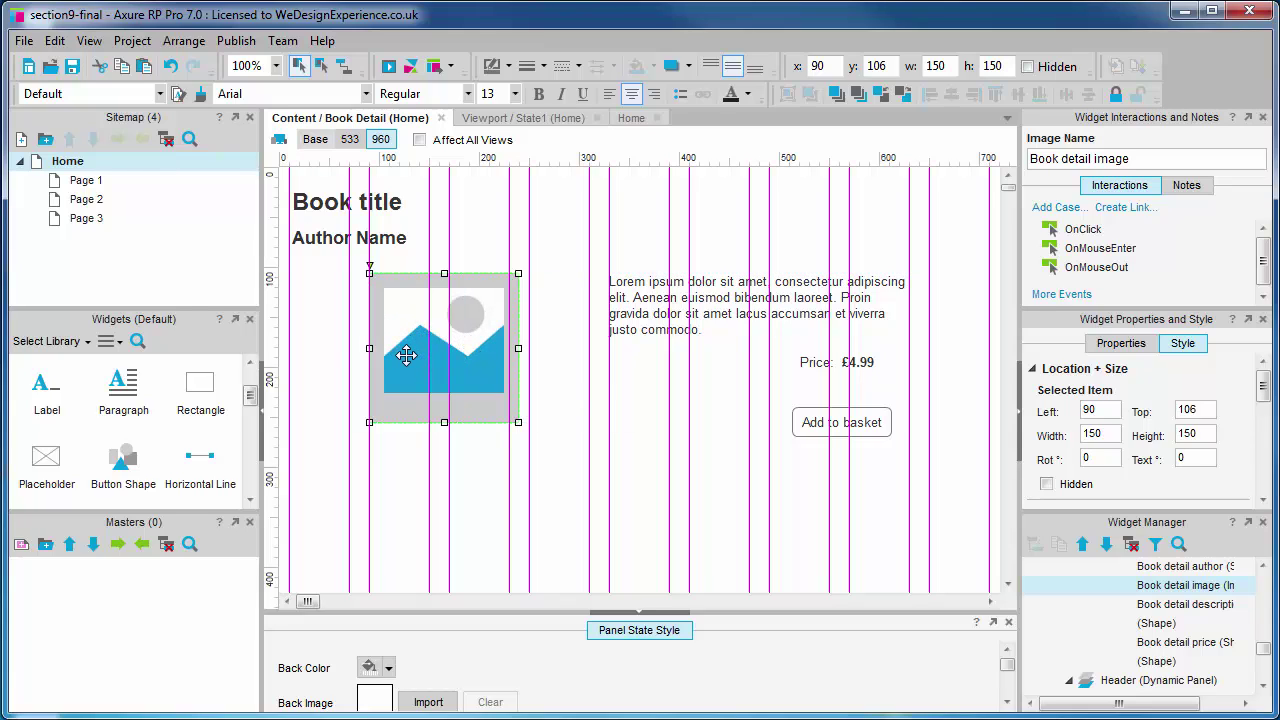
mouse_move(406, 355)
left_mouse_down()
mouse_move(395, 367)
mouse_move(411, 362)
left_mouse_up()
key("Left")
key("Left")
key("Left")
key("Left")
key("Left")
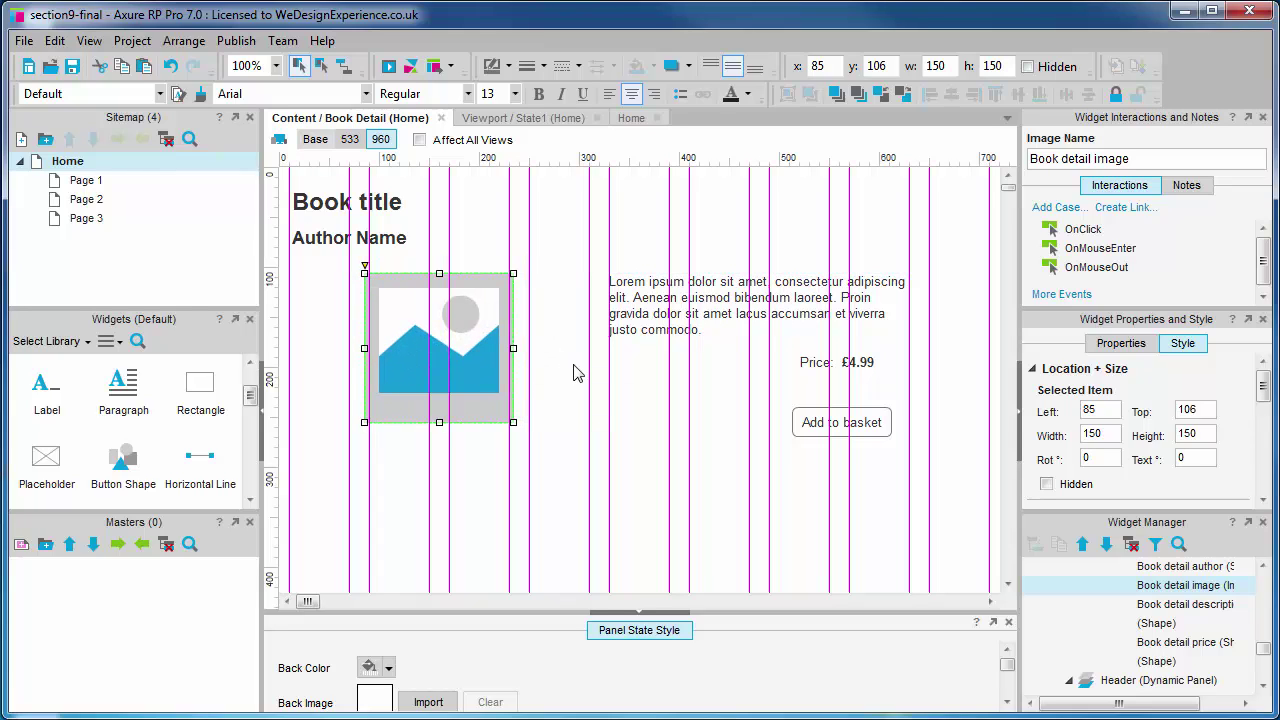
left_click(576, 373)
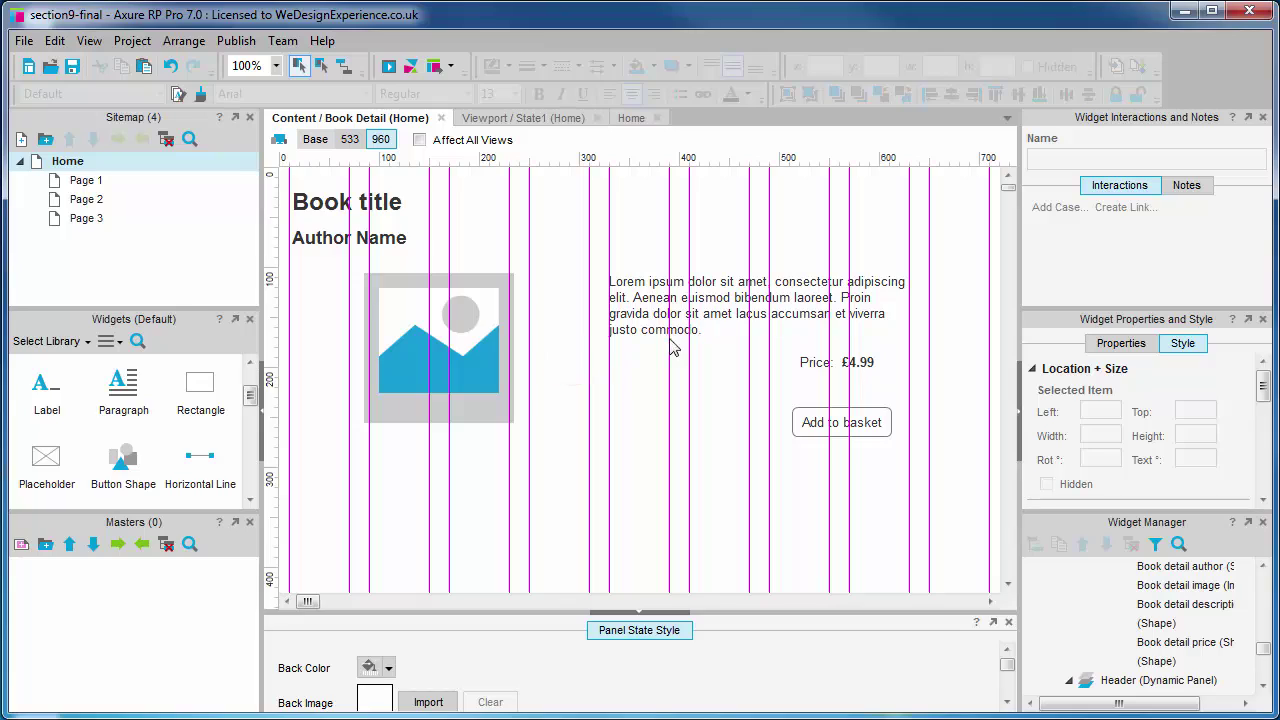